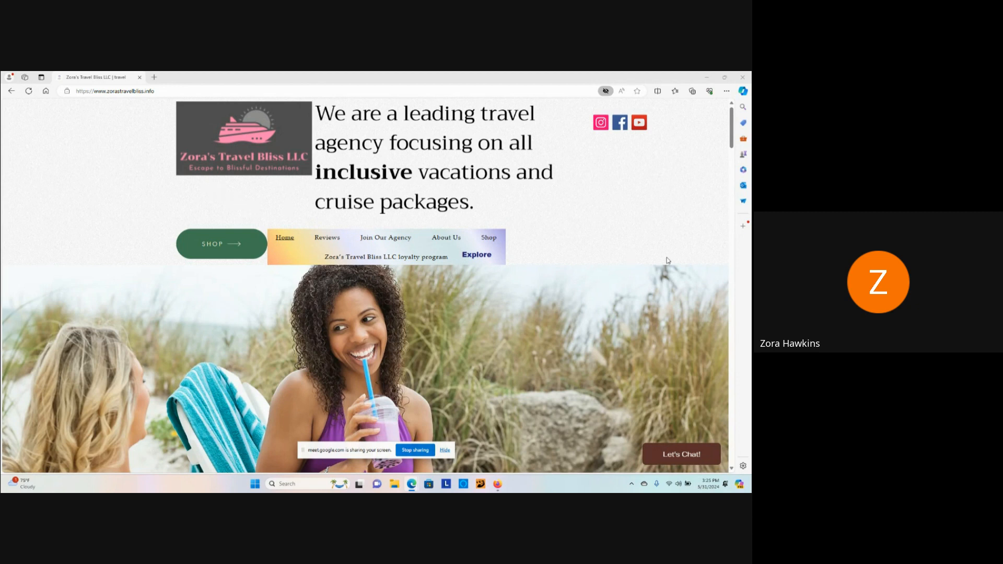
# Step: Hide the Meet screen-sharing bar and scroll down to the Join Our Agency section
pyautogui.scroll(-10, 667, 260)
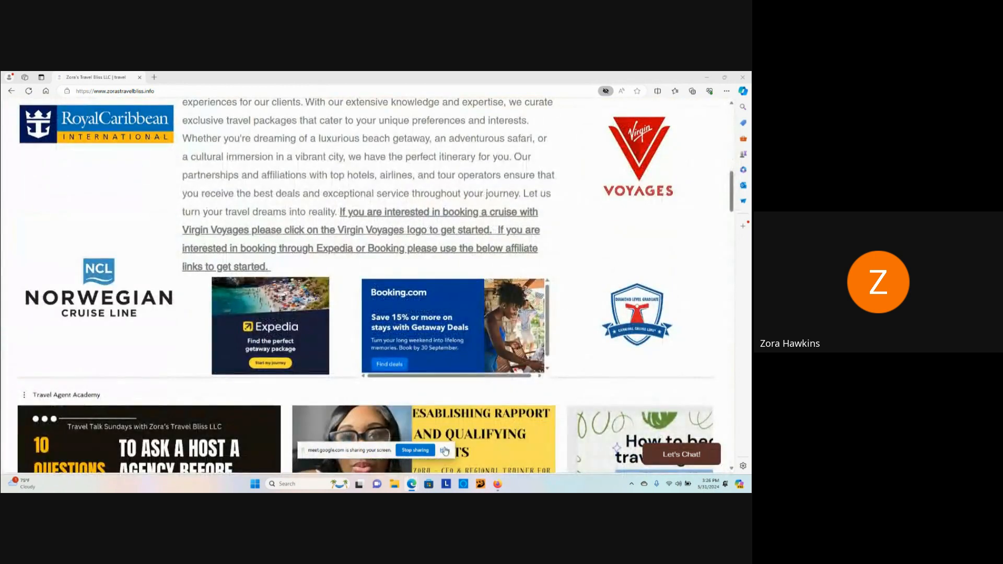
pyautogui.click(444, 450)
pyautogui.scroll(-8, 664, 274)
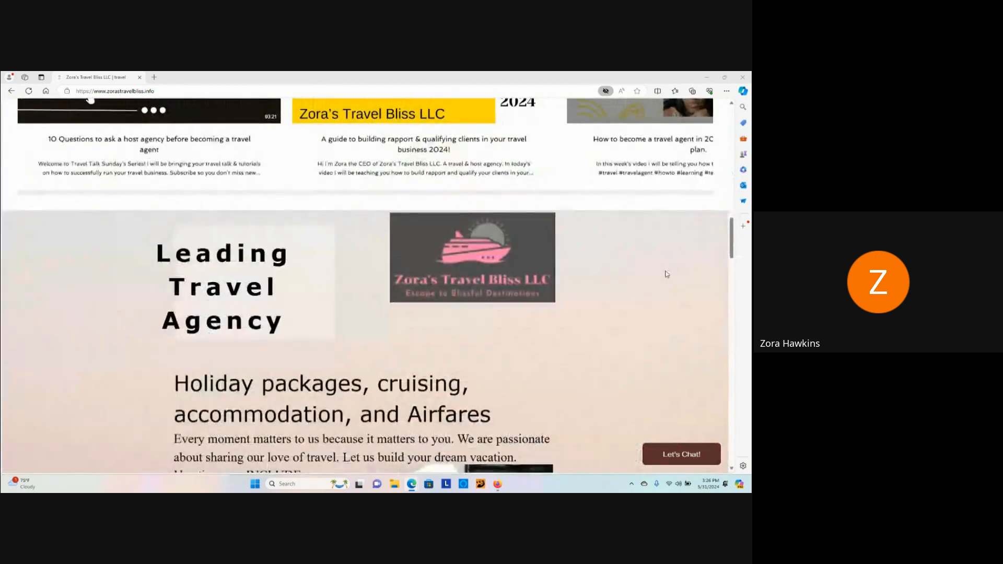
pyautogui.scroll(-10, 667, 274)
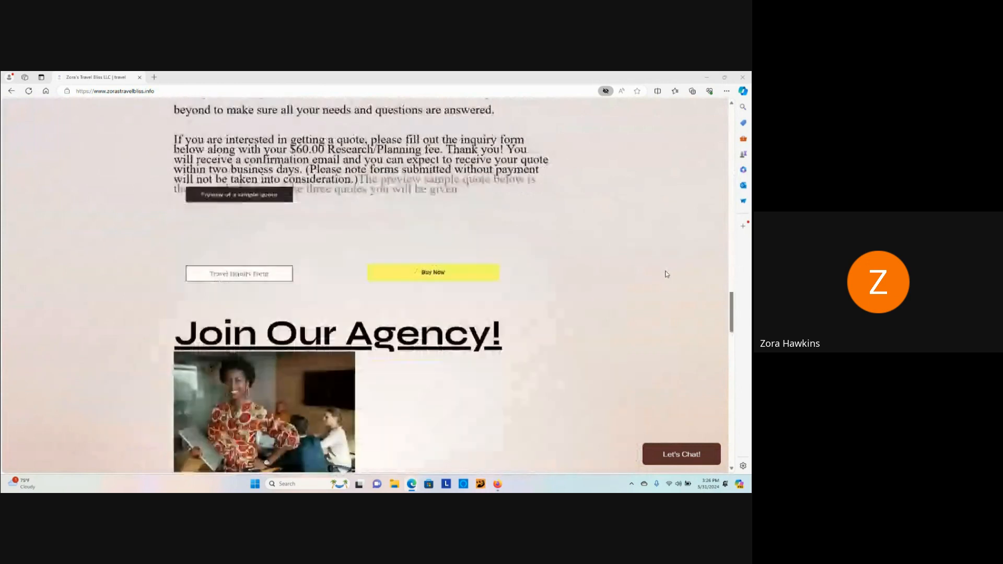
pyautogui.scroll(-4, 667, 274)
pyautogui.scroll(-1, 666, 274)
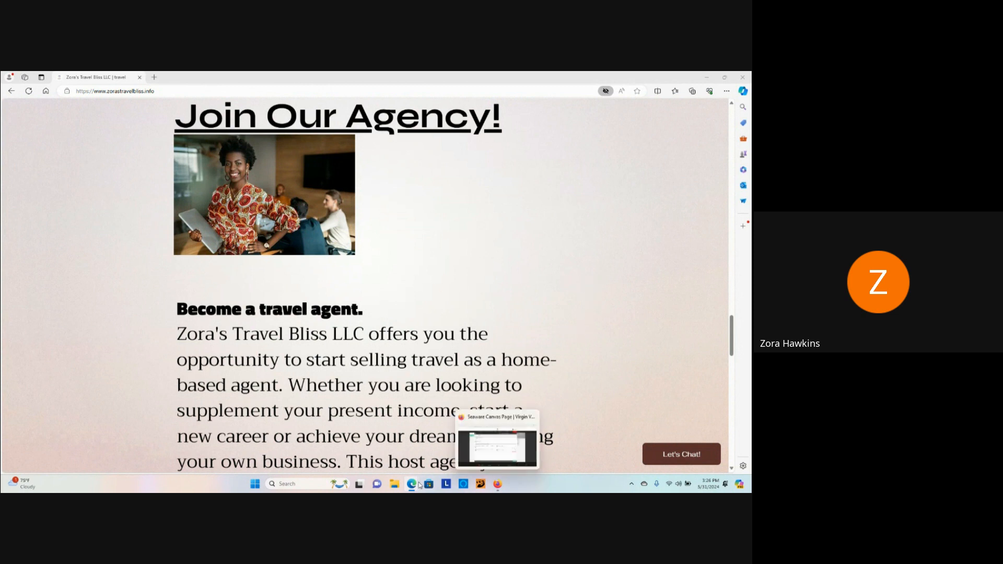
pyautogui.moveTo(413, 486)
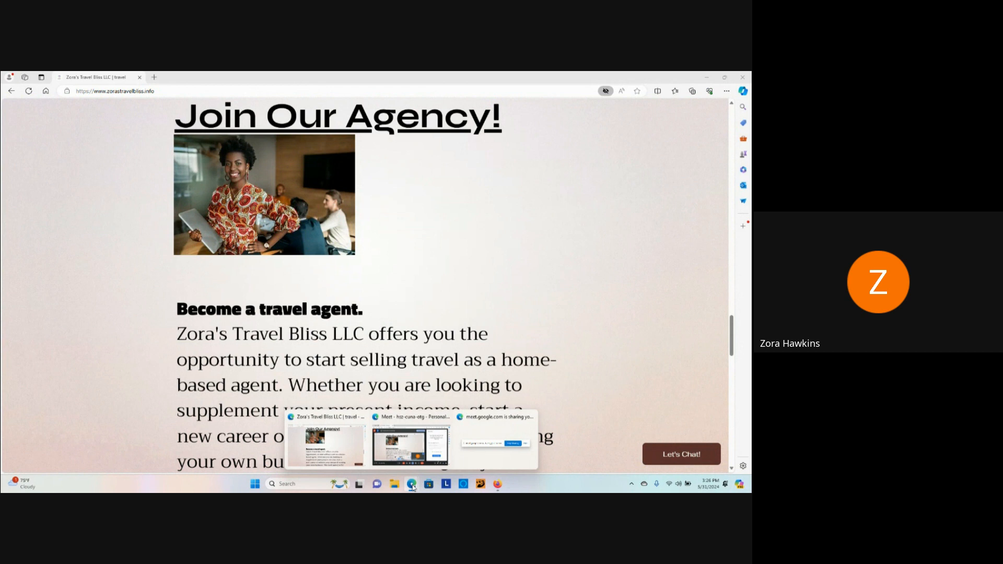
# Step: Switch to the First Mates booking window and review the Sailing Party form for 2 adults
pyautogui.click(497, 483)
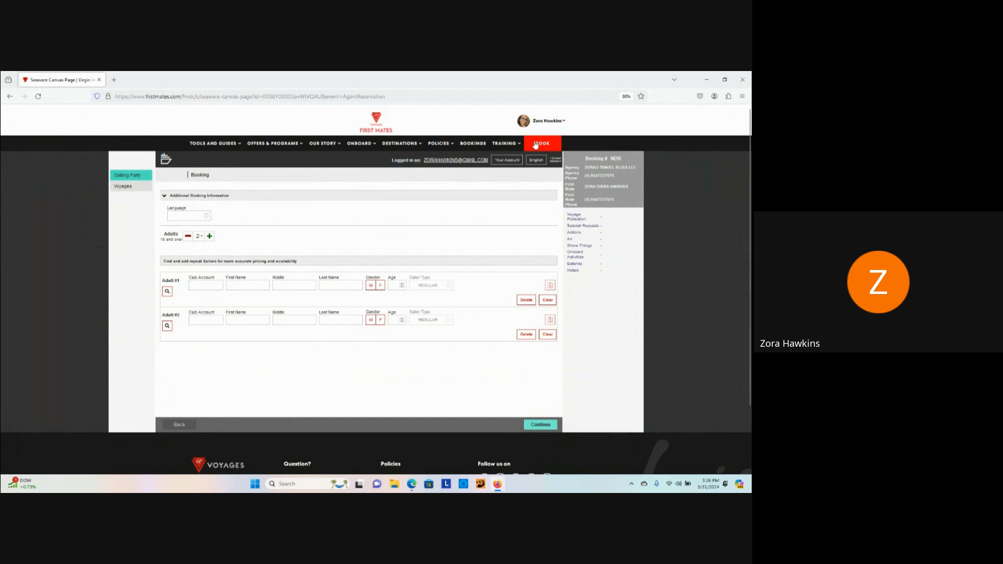
pyautogui.scroll(-1, 343, 222)
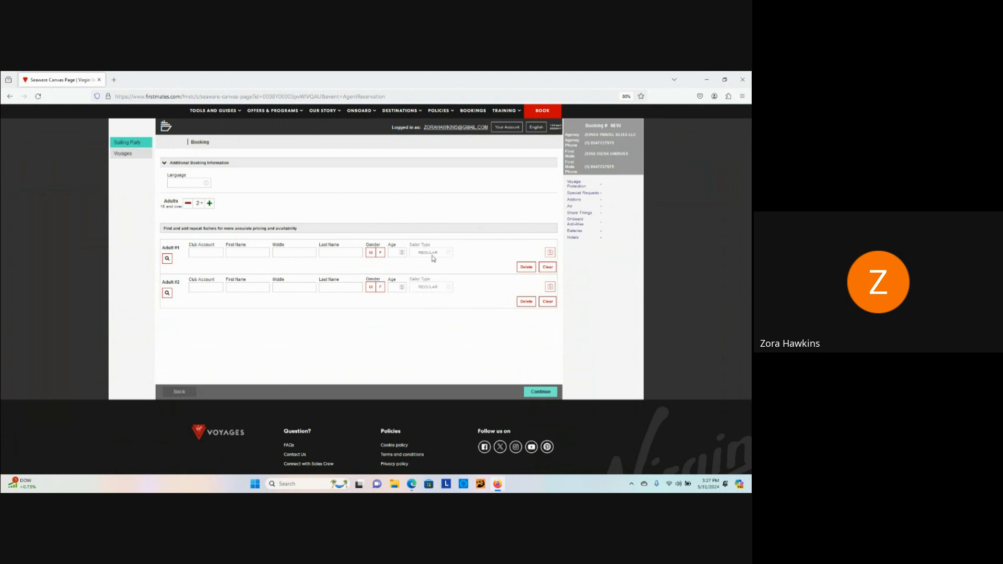
pyautogui.scroll(2, 443, 314)
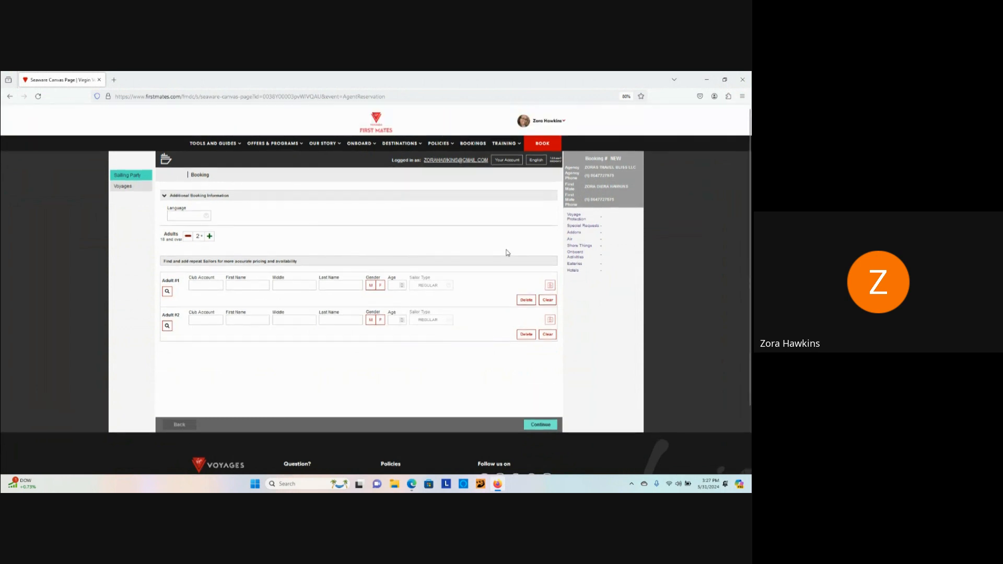
pyautogui.scroll(-3, 502, 235)
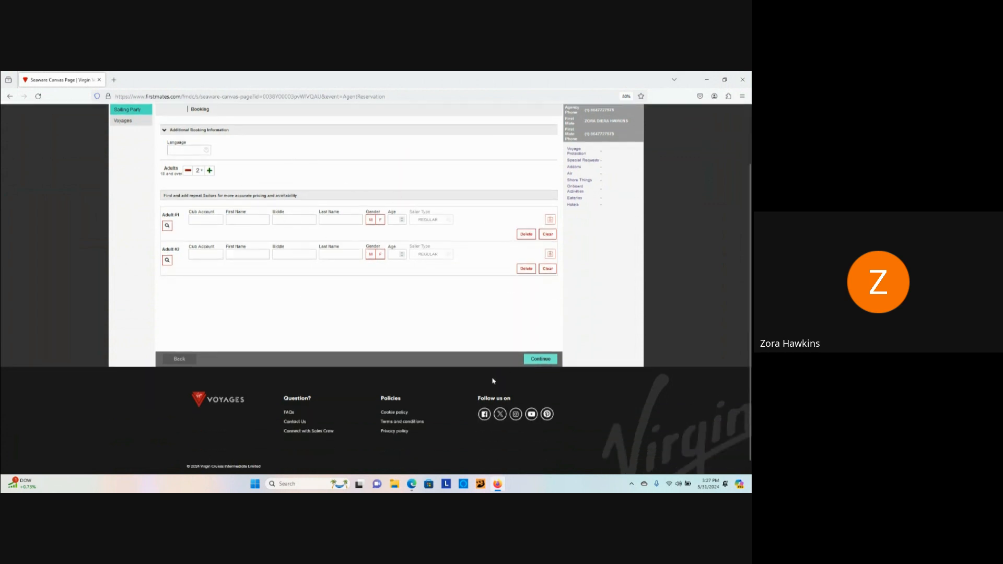
# Step: Continue from the Sailing Party step to the Find Voyages search form
pyautogui.click(550, 361)
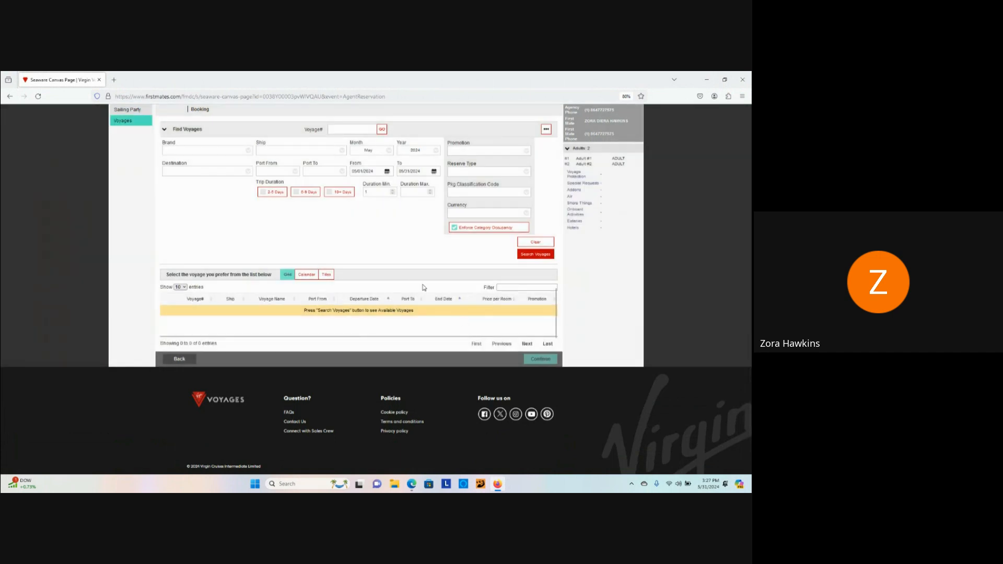
pyautogui.scroll(2, 410, 267)
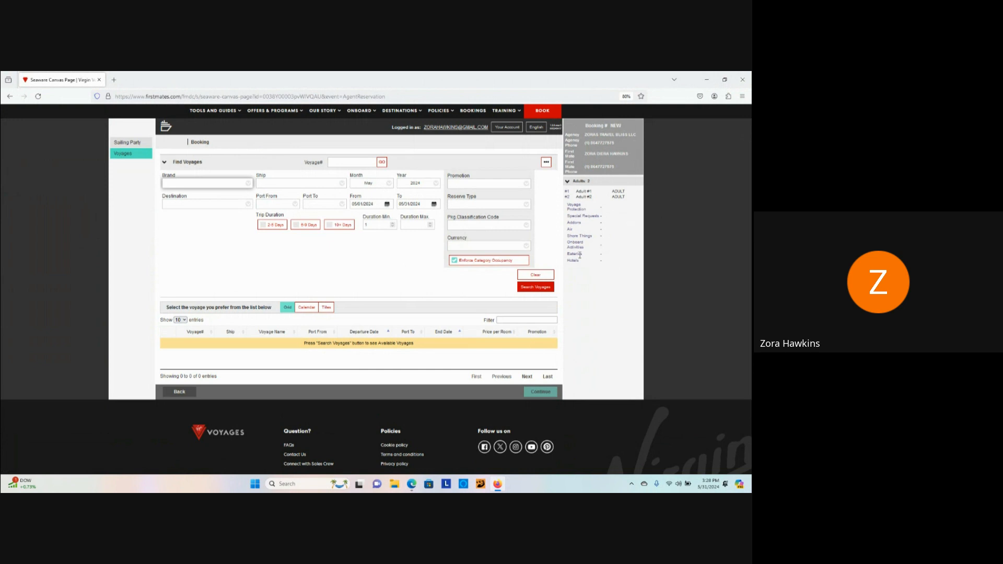
# Step: Choose SC Scarlet Lady as the ship
pyautogui.click(247, 270)
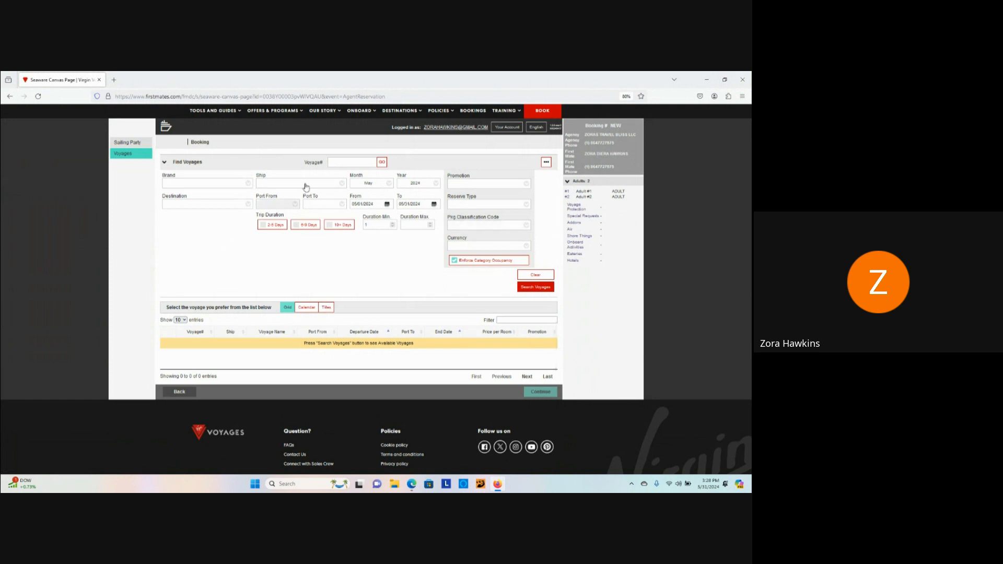
pyautogui.click(344, 189)
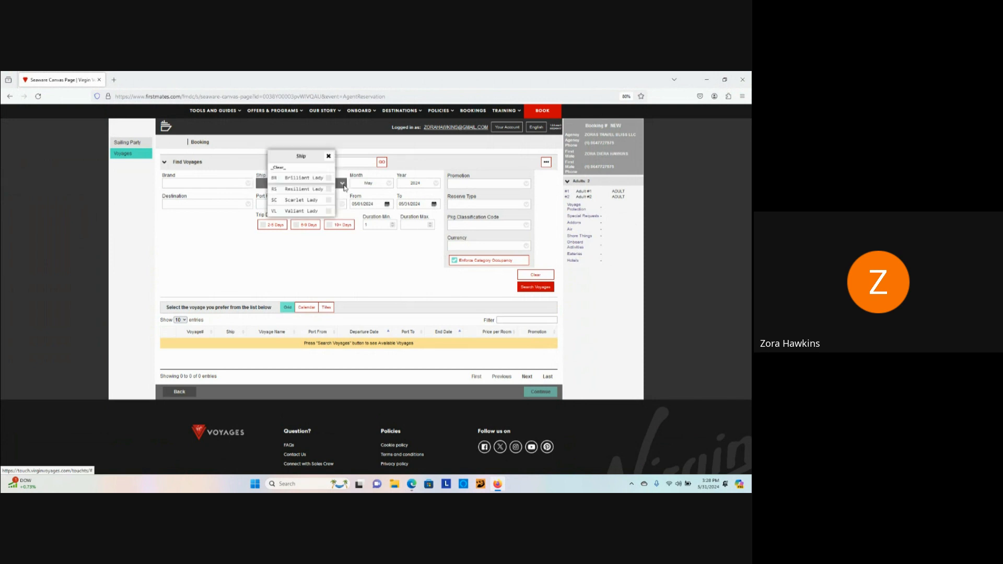
pyautogui.click(303, 201)
pyautogui.click(373, 265)
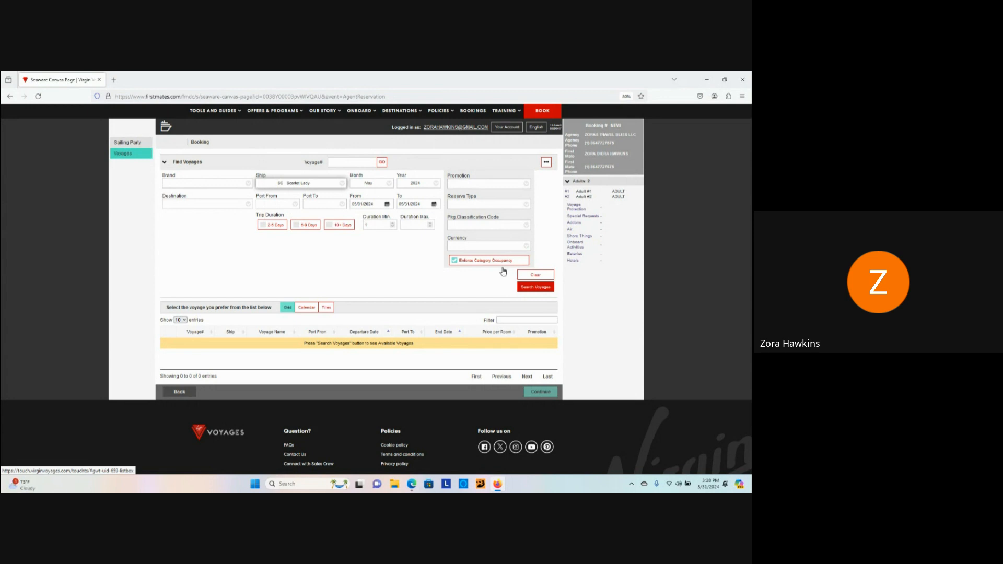
# Step: Set dates 08/19/2024 to 08/31/2024, tick 6-9 Days, and search voyages
pyautogui.click(387, 205)
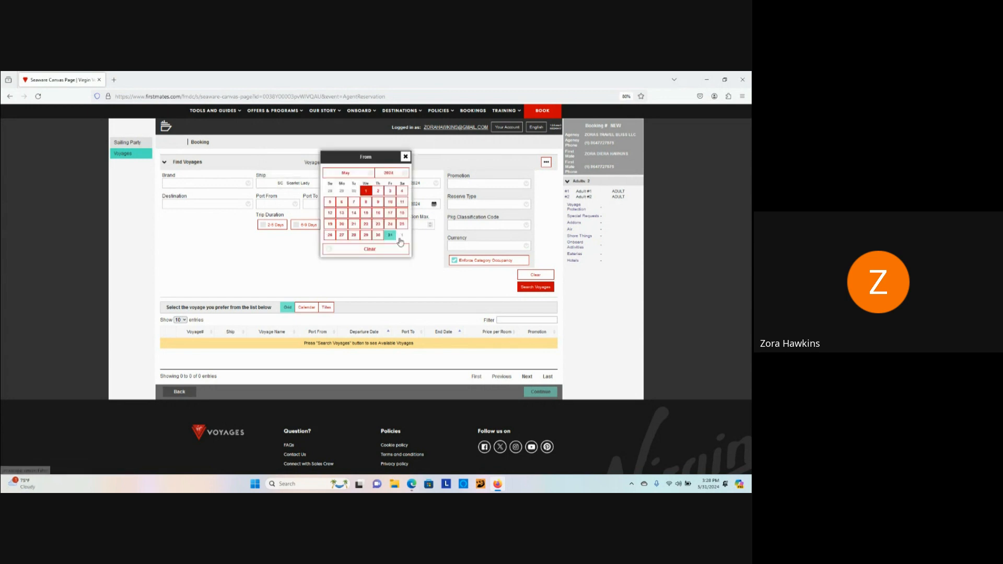
pyautogui.click(367, 173)
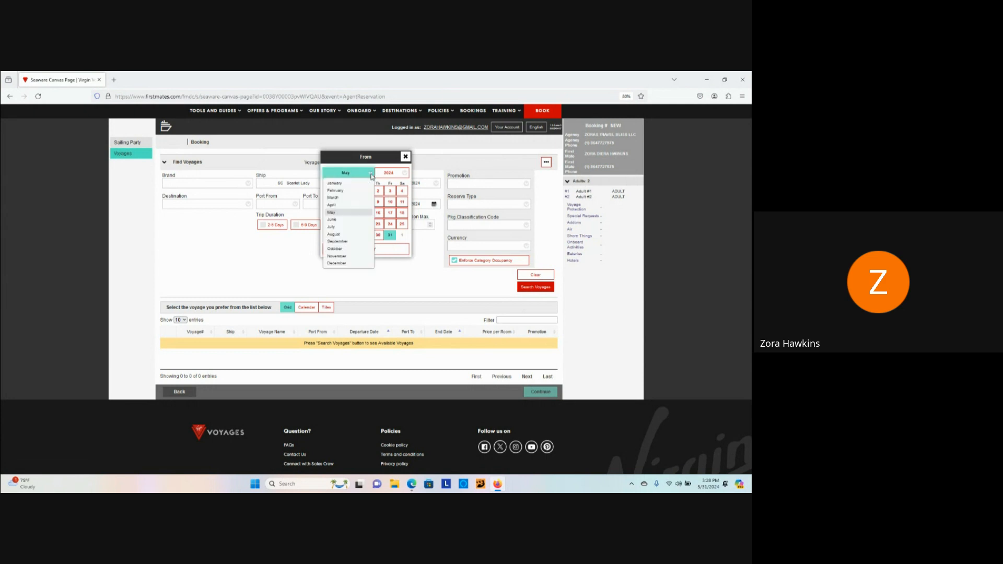
pyautogui.click(334, 234)
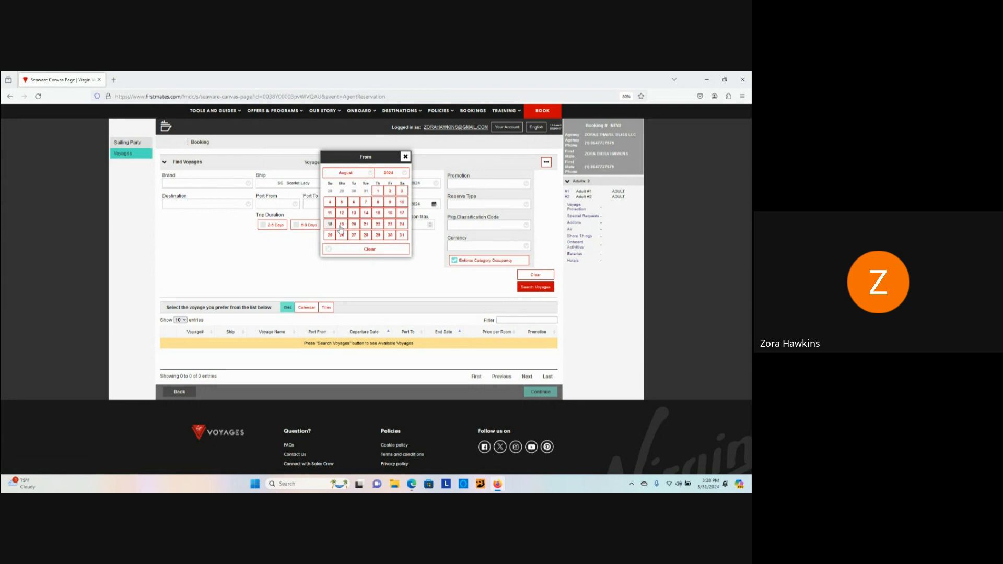
pyautogui.click(342, 224)
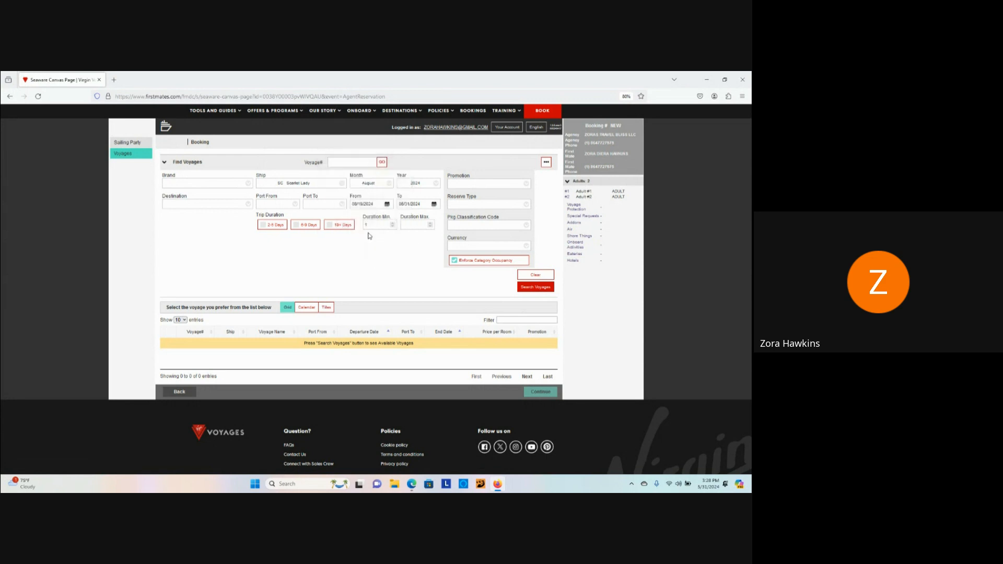
pyautogui.click(434, 205)
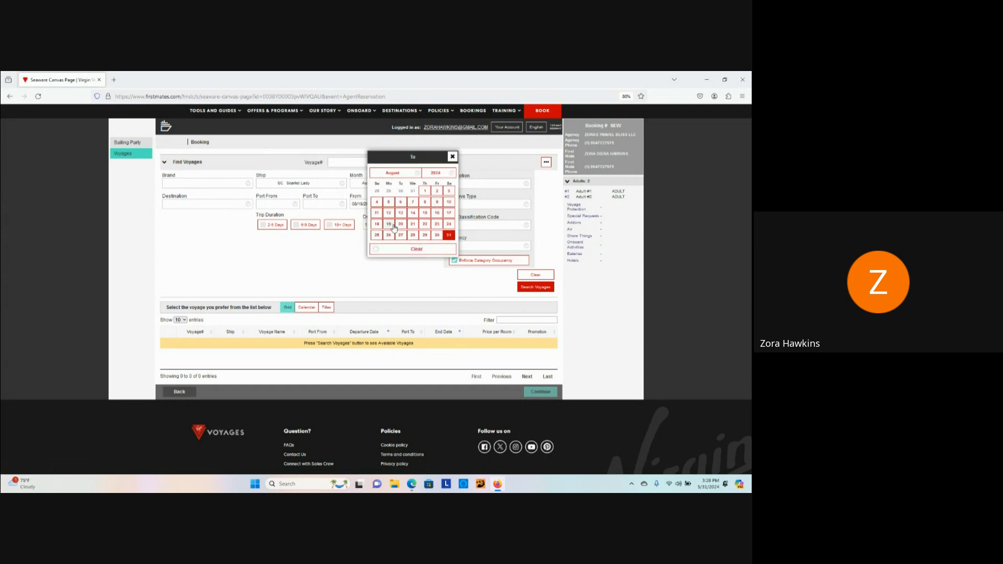
pyautogui.click(452, 156)
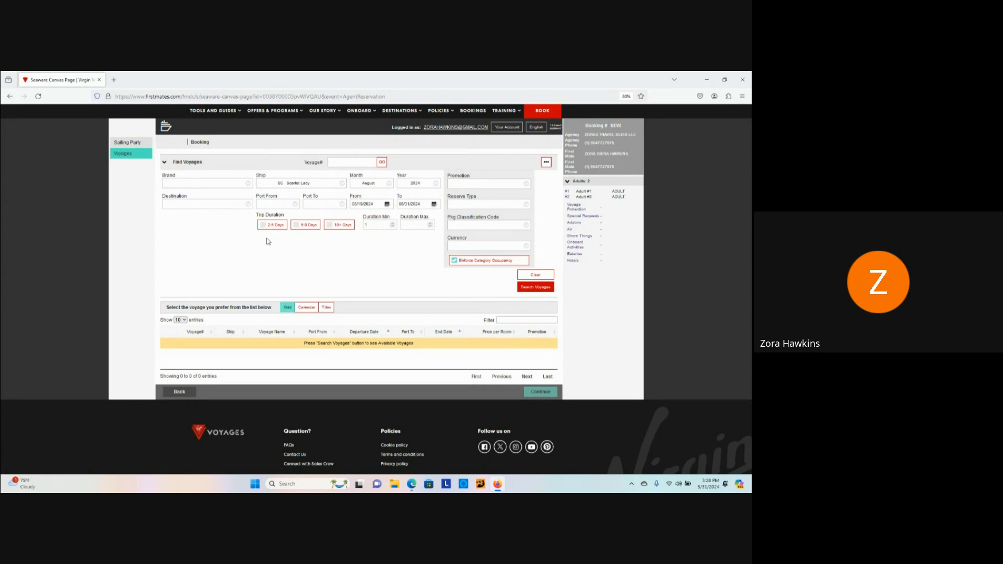
pyautogui.click(299, 225)
pyautogui.click(534, 288)
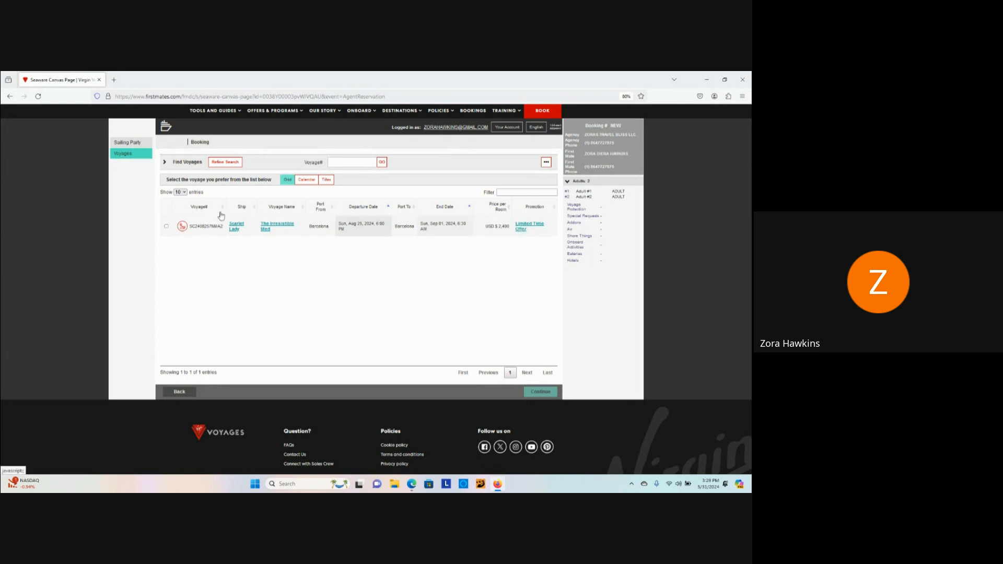
# Step: Select The Irresistible Med voyage from Barcelona and continue to Cabins
pyautogui.click(167, 227)
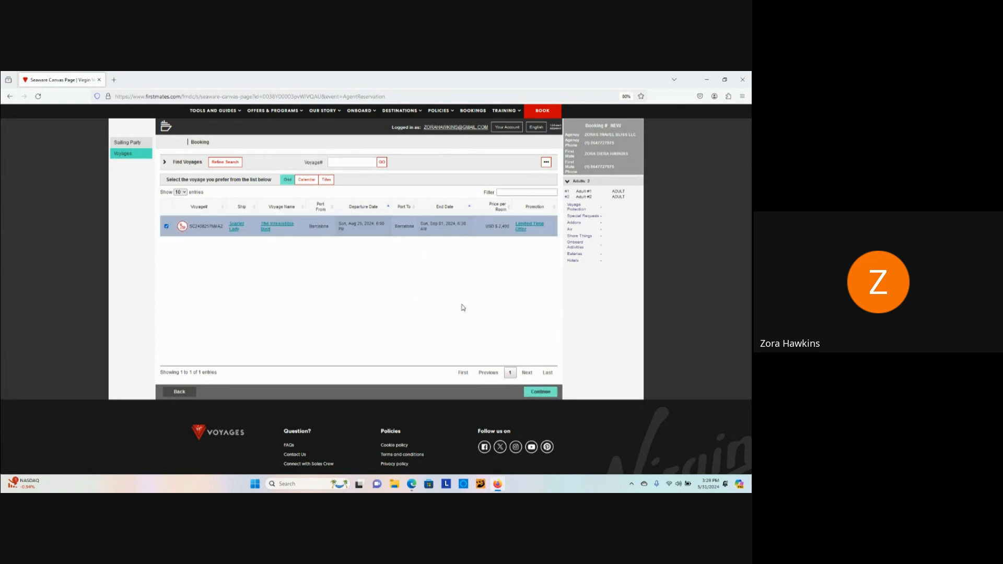
pyautogui.click(539, 392)
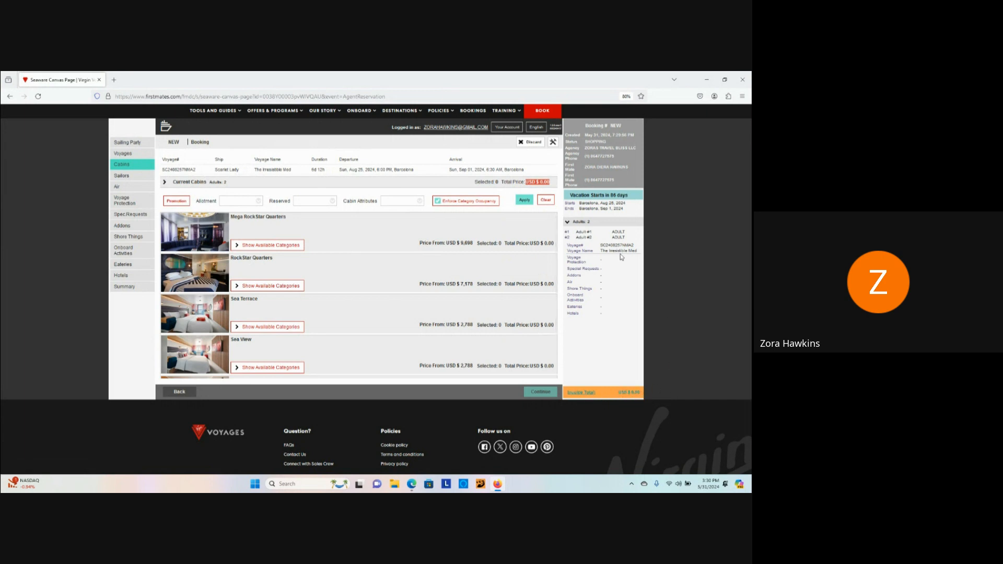
# Step: Expand the Mega RockStar Quarters, RockStar Quarters and Sea Terrace categories
pyautogui.click(236, 246)
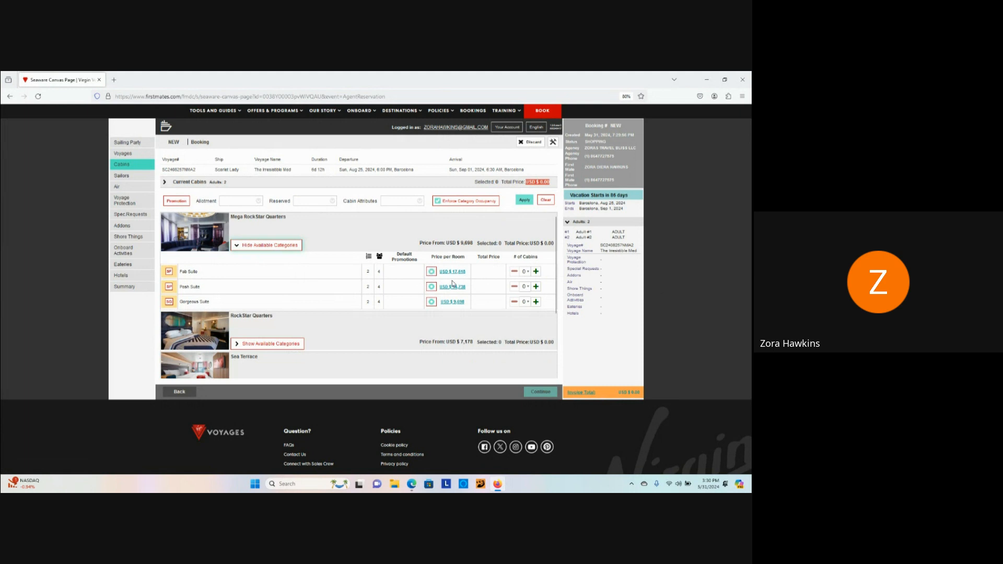
pyautogui.scroll(-5, 471, 279)
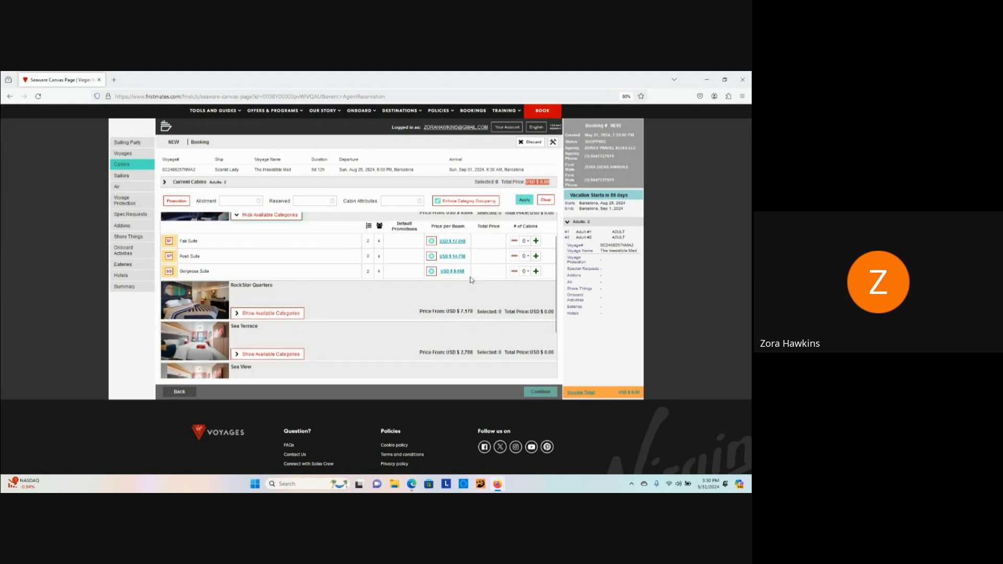
pyautogui.scroll(1, 410, 272)
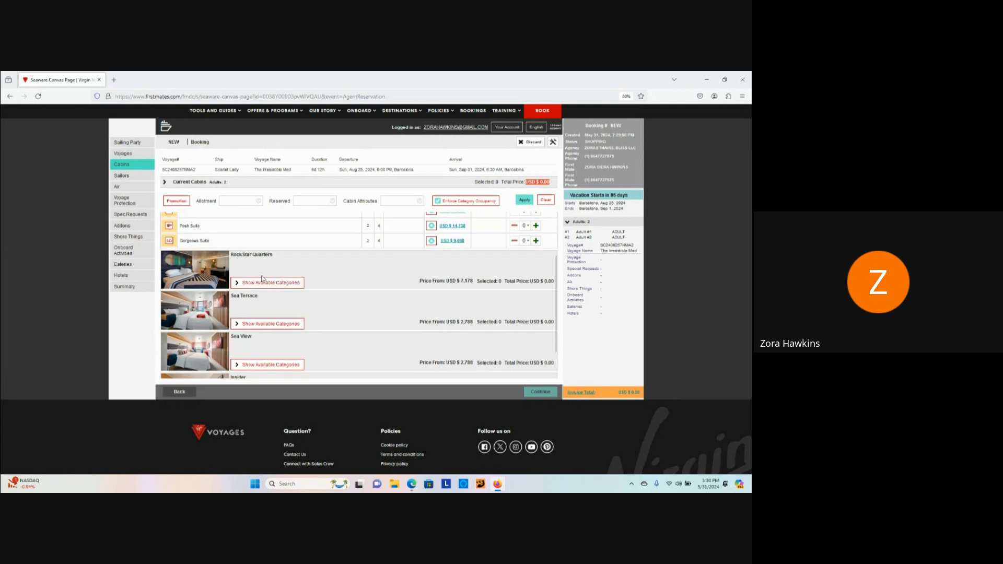
pyautogui.click(241, 282)
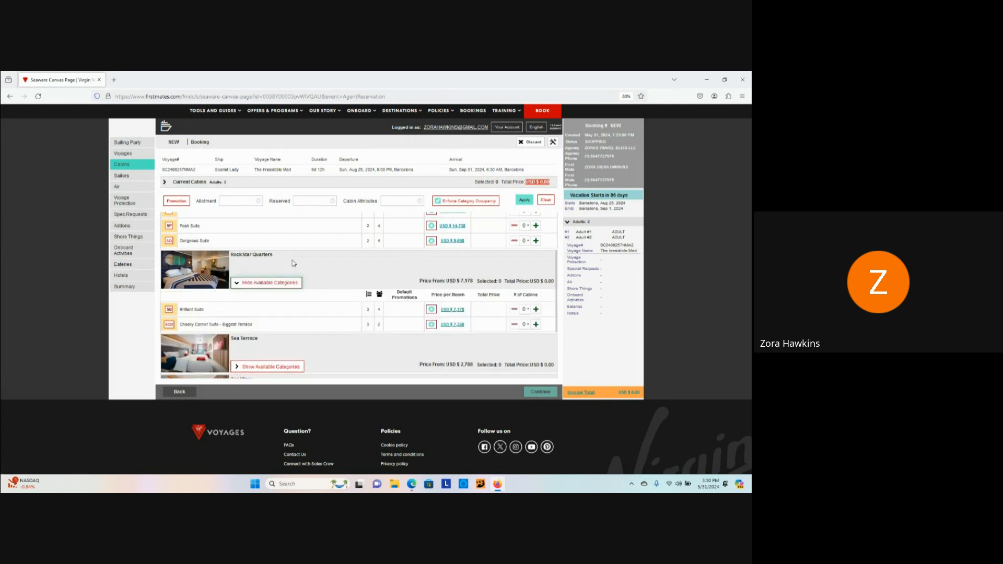
pyautogui.scroll(-2, 293, 261)
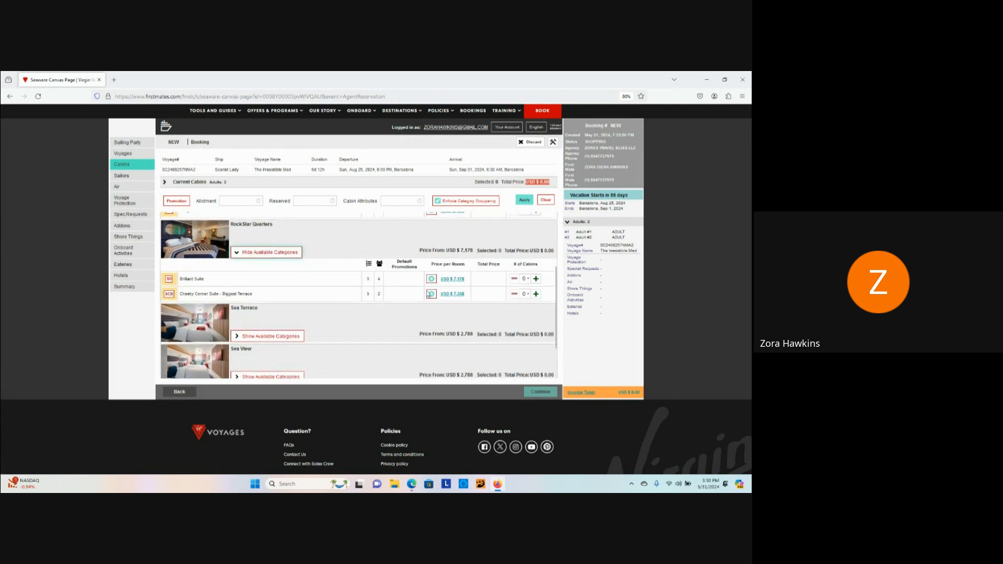
pyautogui.scroll(-3, 295, 299)
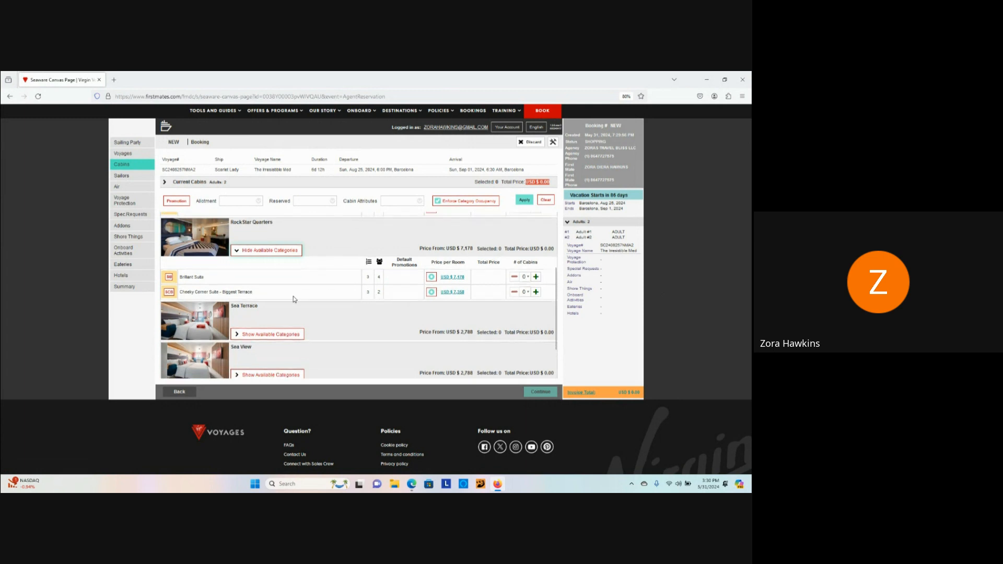
pyautogui.click(239, 288)
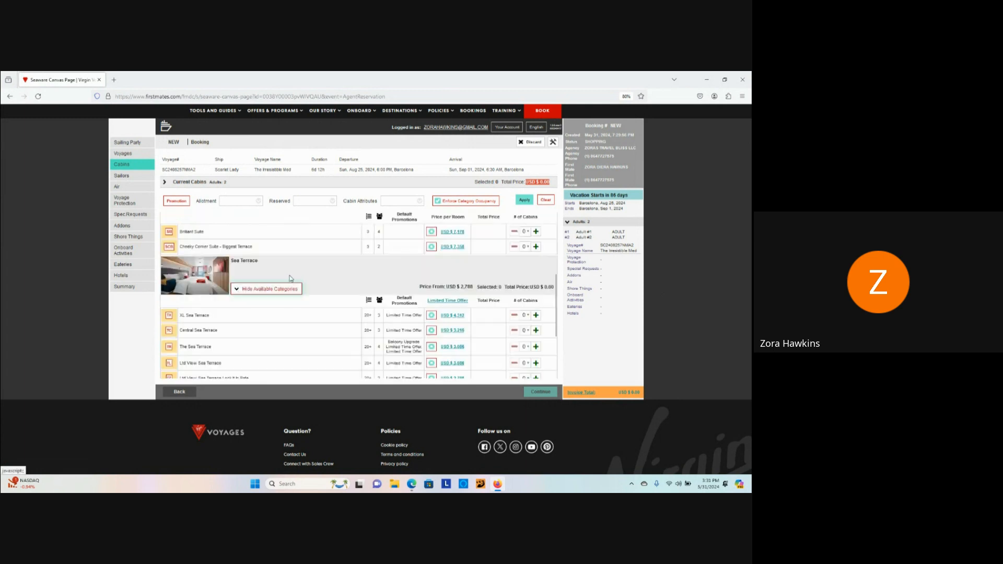
# Step: Expand the Sea View and Insider cabin categories
pyautogui.scroll(-2, 305, 293)
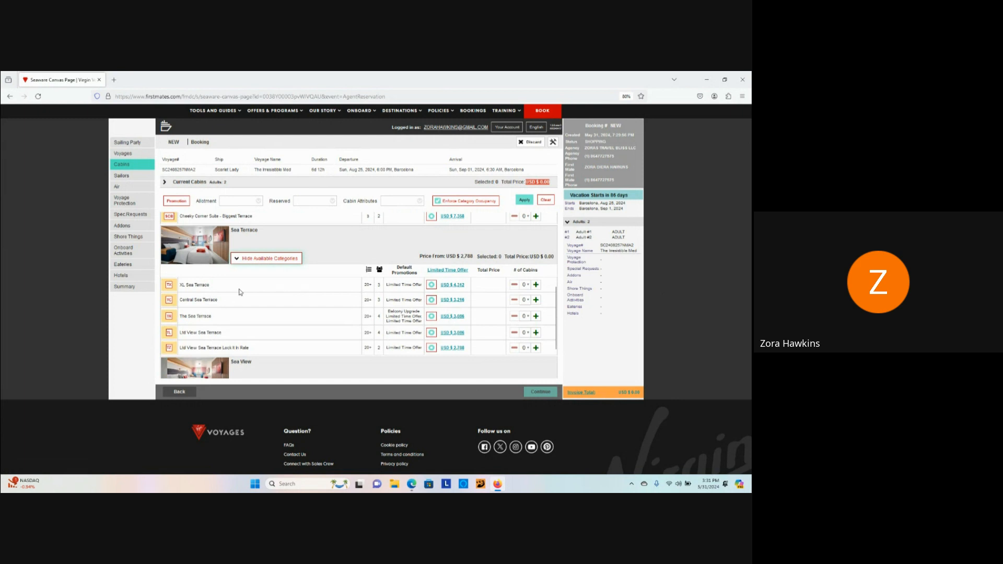
pyautogui.scroll(-1, 247, 316)
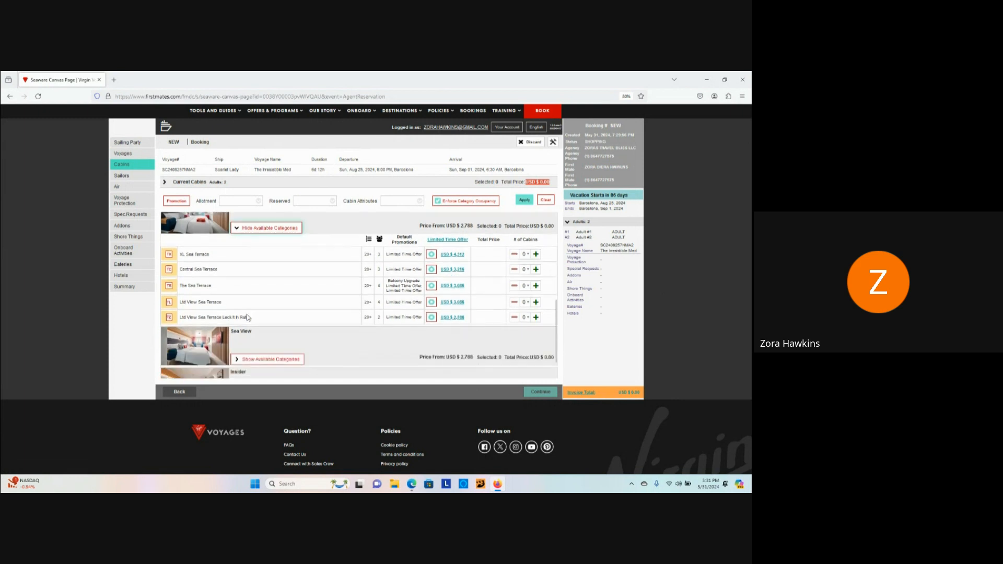
pyautogui.scroll(-2, 261, 302)
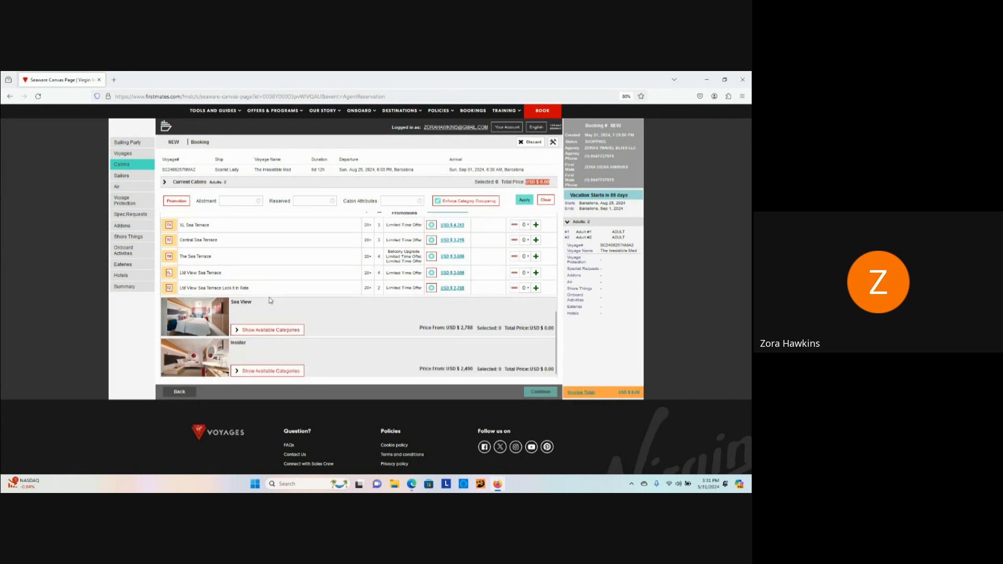
pyautogui.click(243, 298)
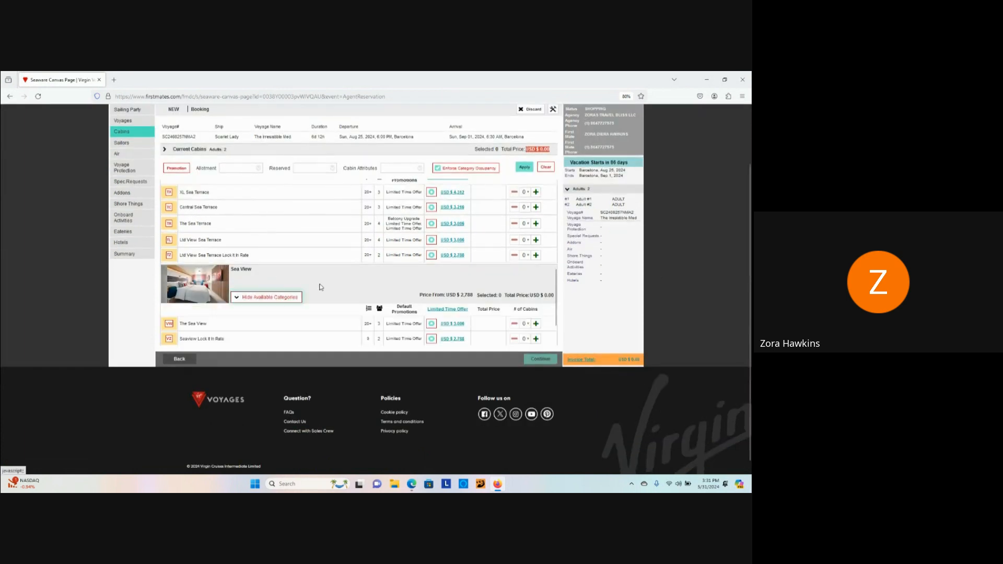
pyautogui.scroll(-1, 297, 308)
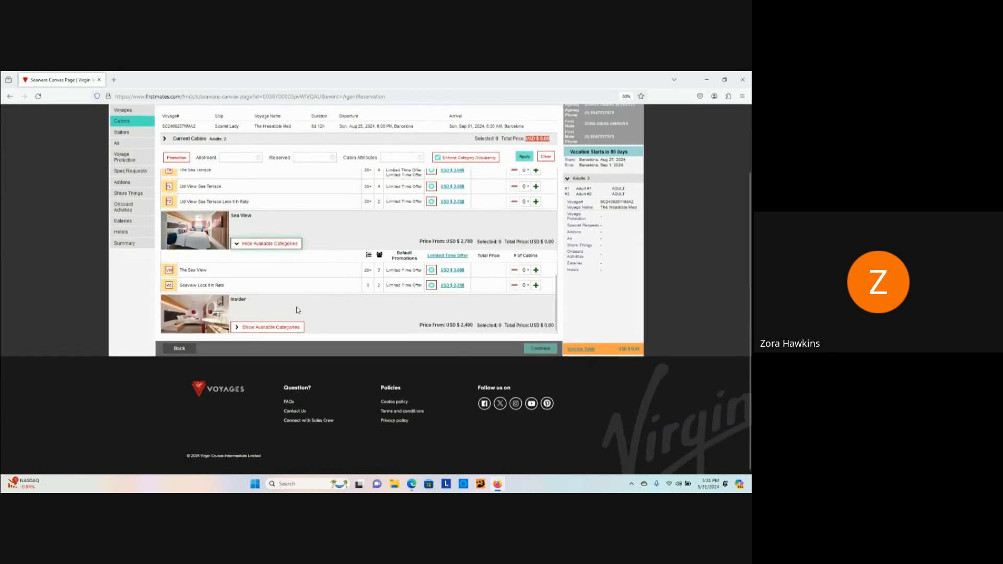
pyautogui.click(251, 327)
pyautogui.scroll(-1, 251, 328)
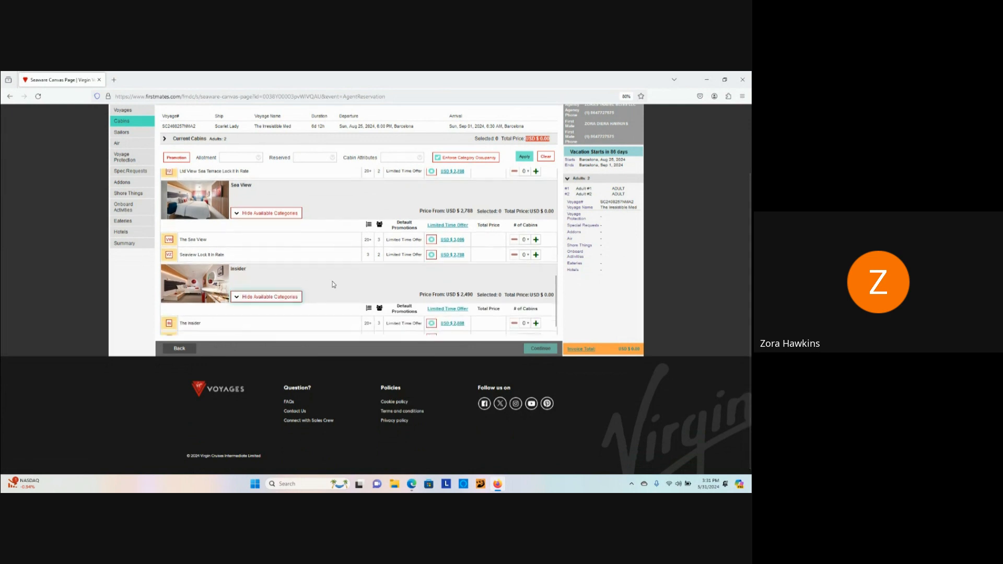
# Step: Open The Sea Terrace (TR) category's photos and description
pyautogui.scroll(3, 313, 287)
pyautogui.scroll(3, 506, 304)
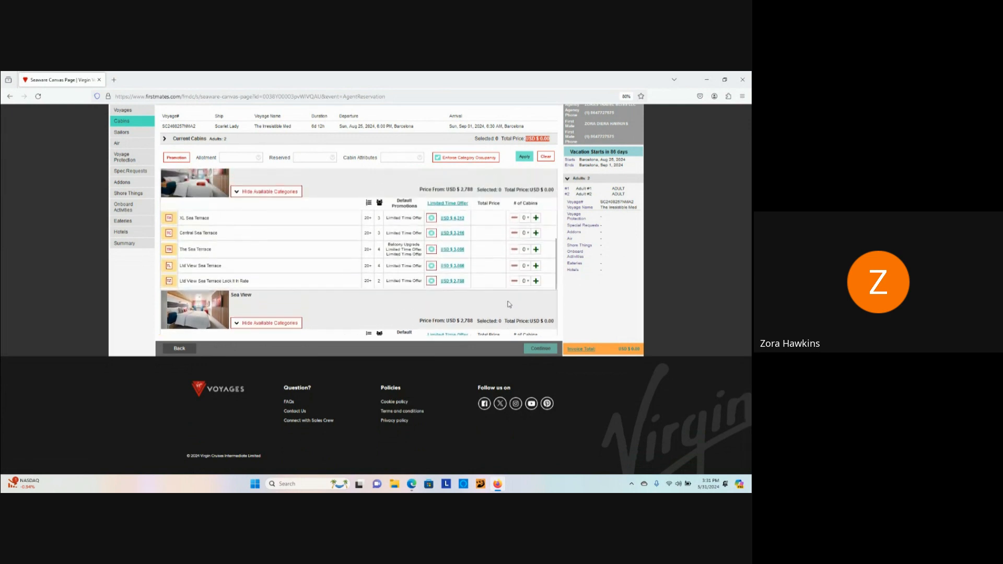
pyautogui.scroll(2, 509, 304)
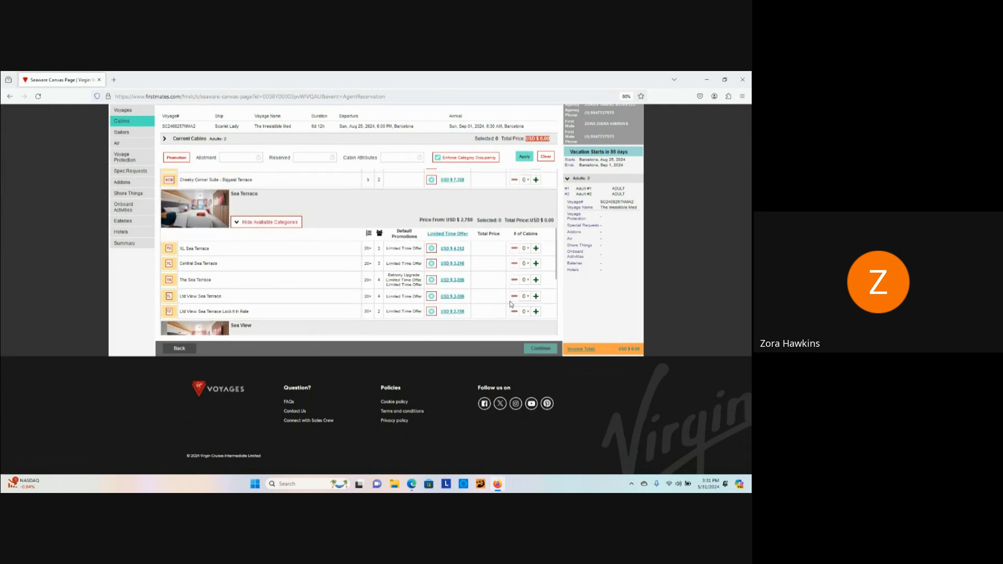
pyautogui.scroll(4, 511, 305)
pyautogui.scroll(-6, 513, 305)
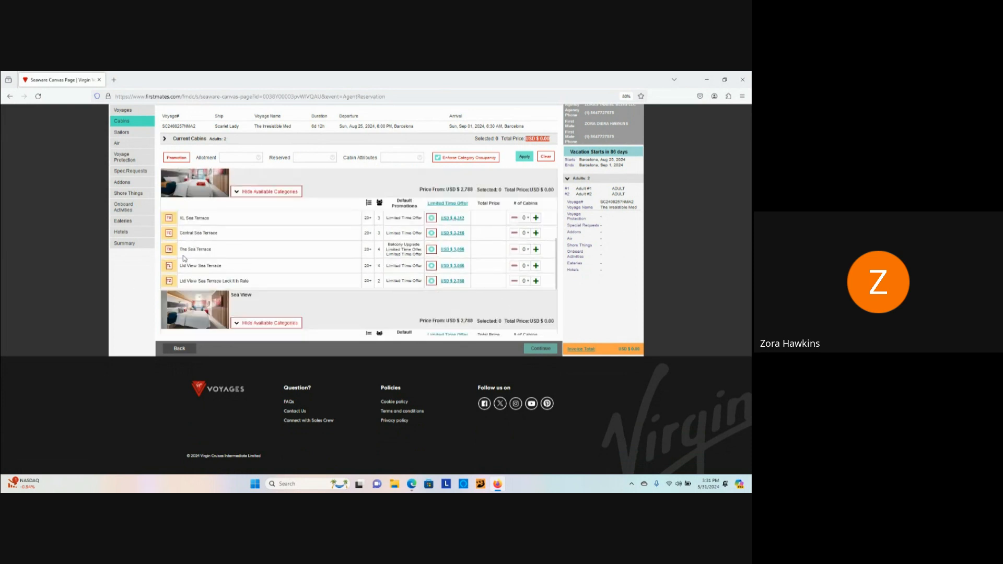
pyautogui.click(168, 248)
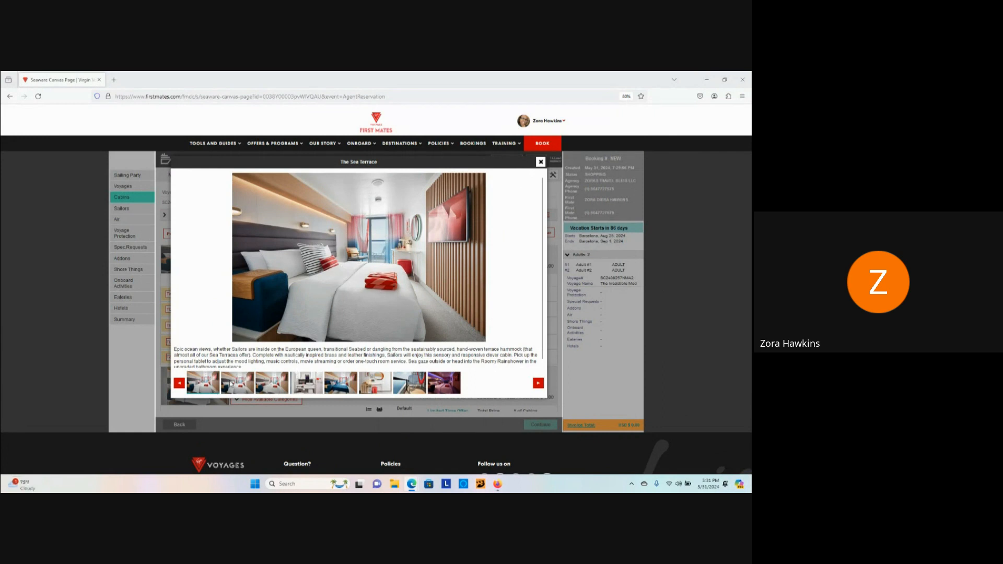
# Step: Browse The Sea Terrace photos (bathroom, sofa, vanity, balcony hammock), then close the gallery
pyautogui.click(276, 390)
pyautogui.click(312, 386)
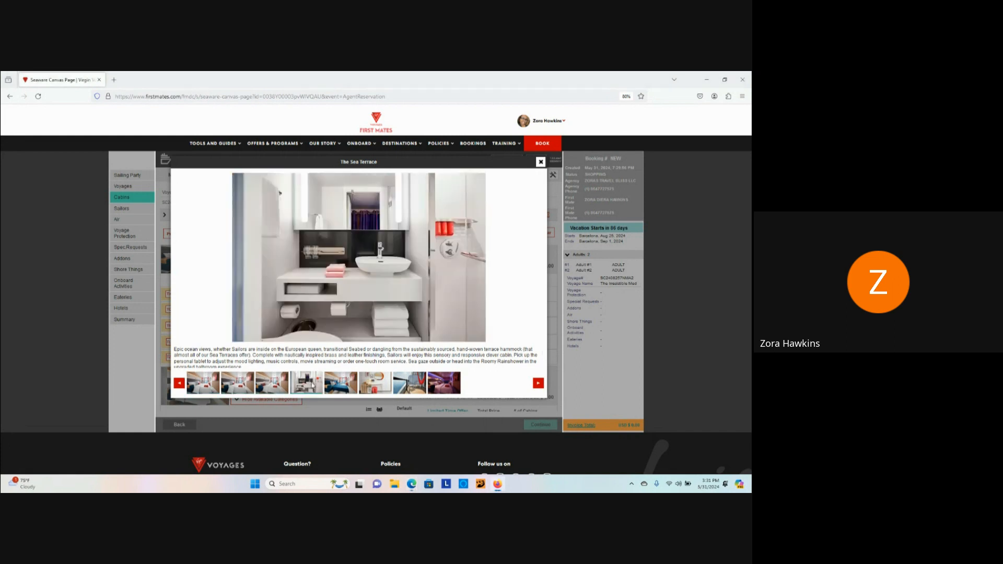
pyautogui.click(342, 384)
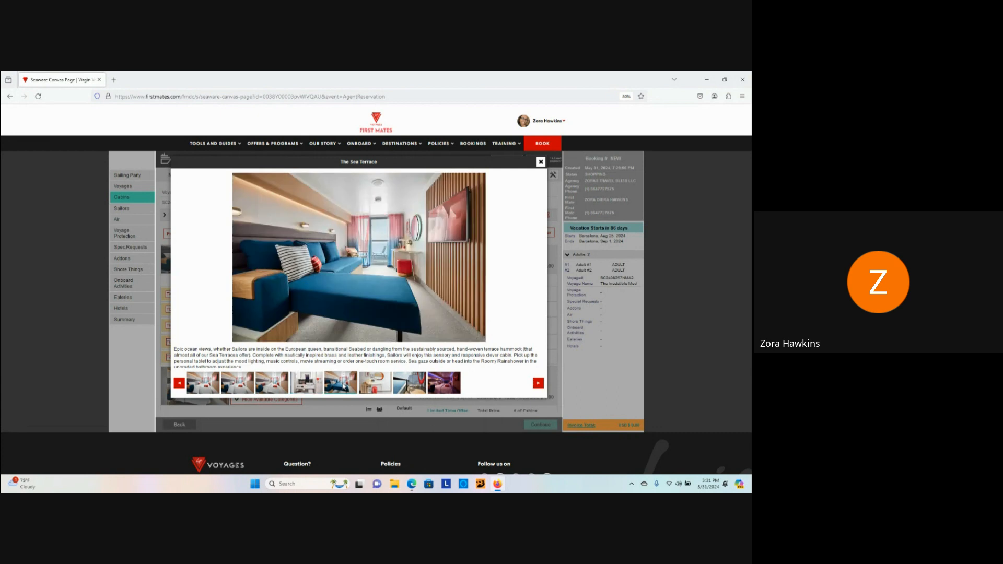
pyautogui.click(375, 390)
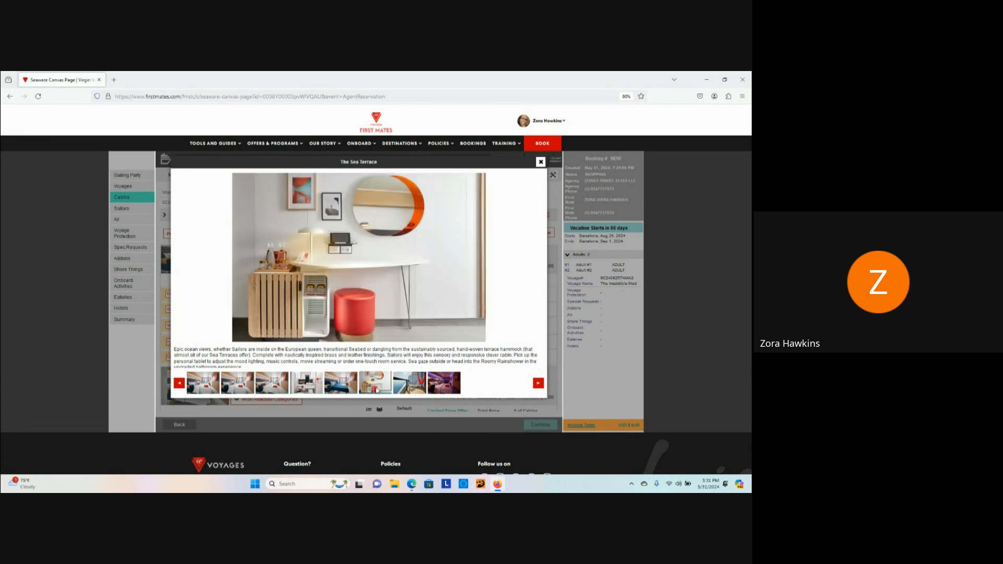
pyautogui.click(411, 389)
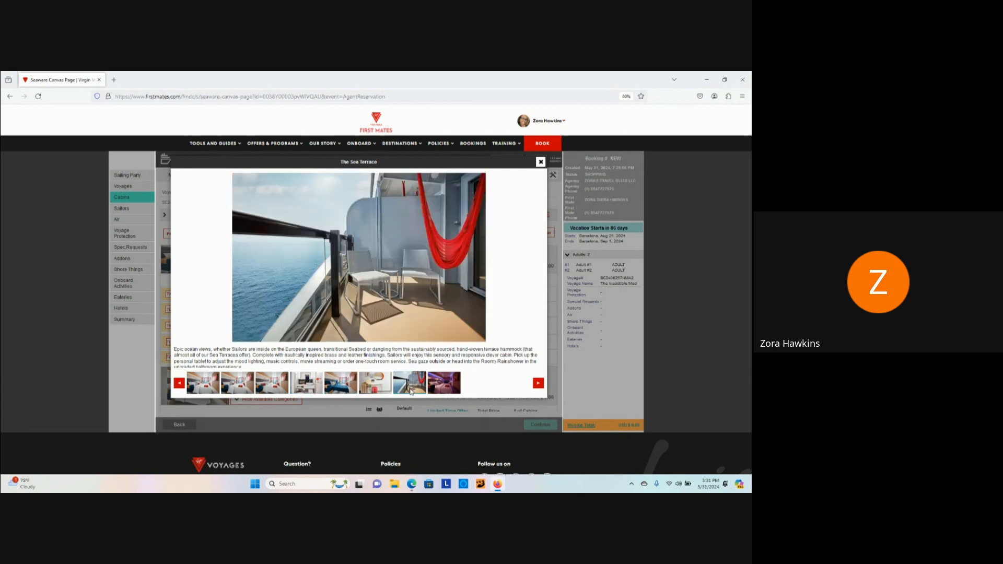
pyautogui.click(453, 382)
pyautogui.click(537, 383)
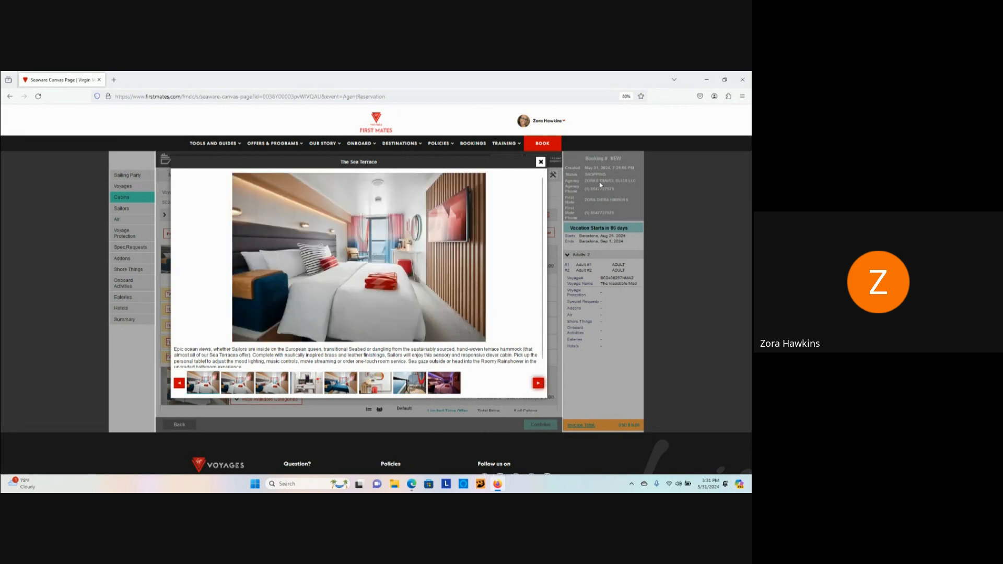
pyautogui.click(540, 161)
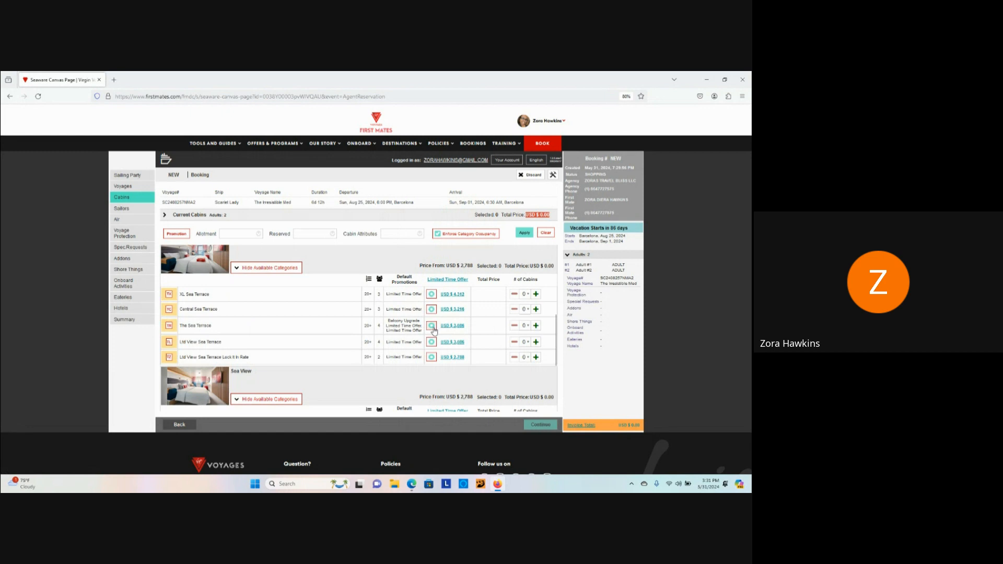
# Step: Add one Sea Terrace cabin at USD $3,086 and continue to the Summary
pyautogui.click(536, 326)
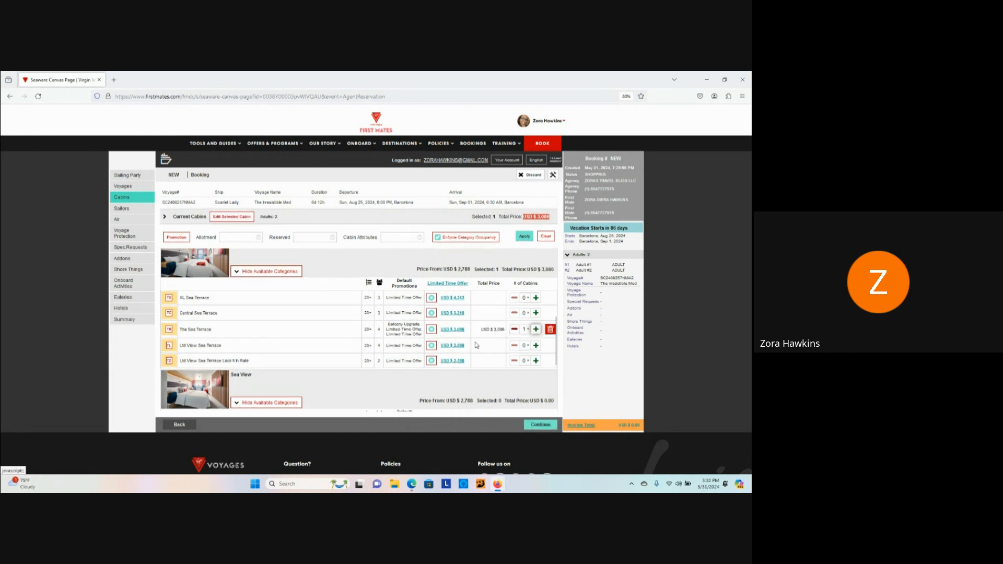
pyautogui.scroll(-1, 538, 413)
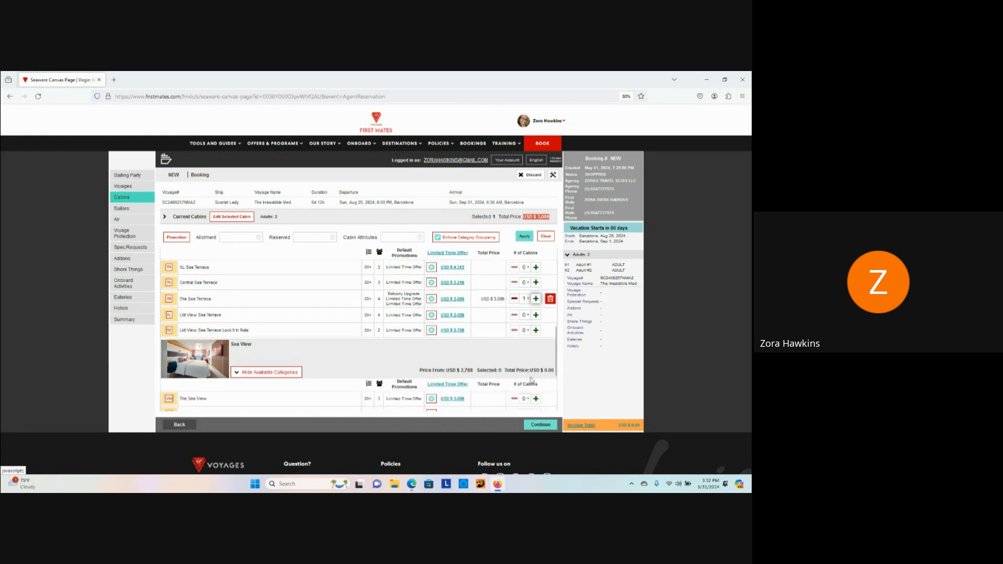
pyautogui.click(539, 426)
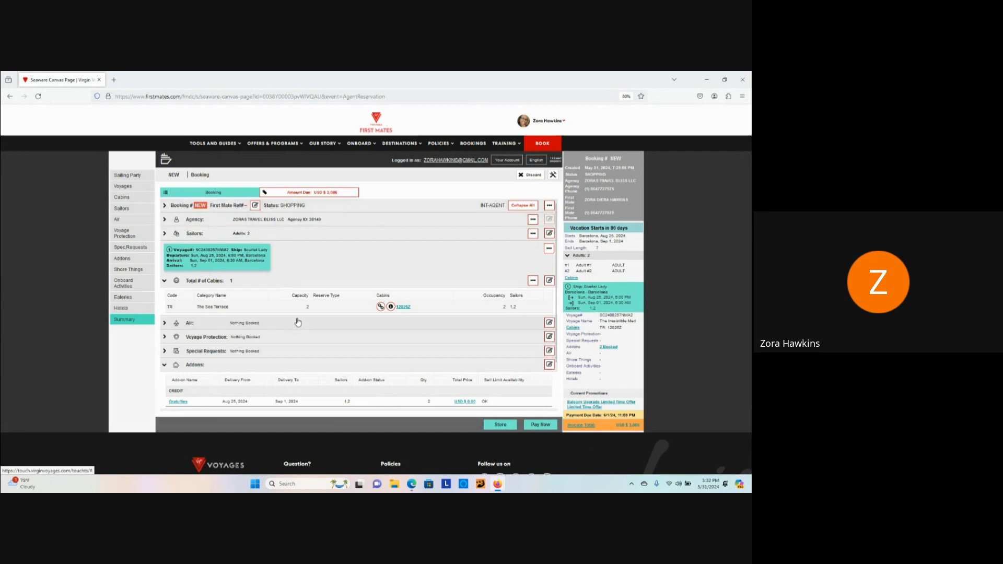
# Step: Expand the Summary's Air section and open the air arrangements for editing
pyautogui.scroll(-2, 263, 271)
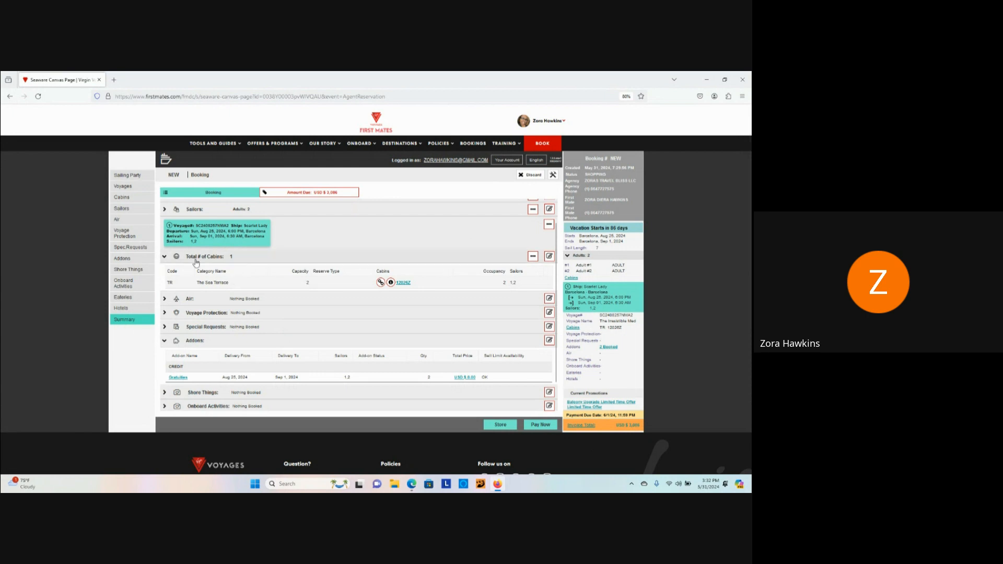
pyautogui.click(164, 299)
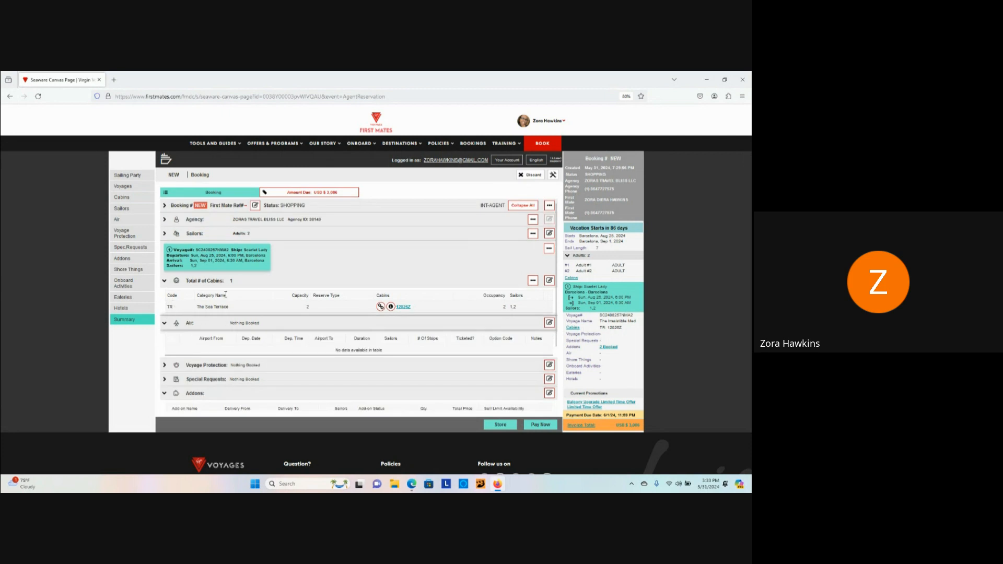
pyautogui.scroll(-1, 226, 295)
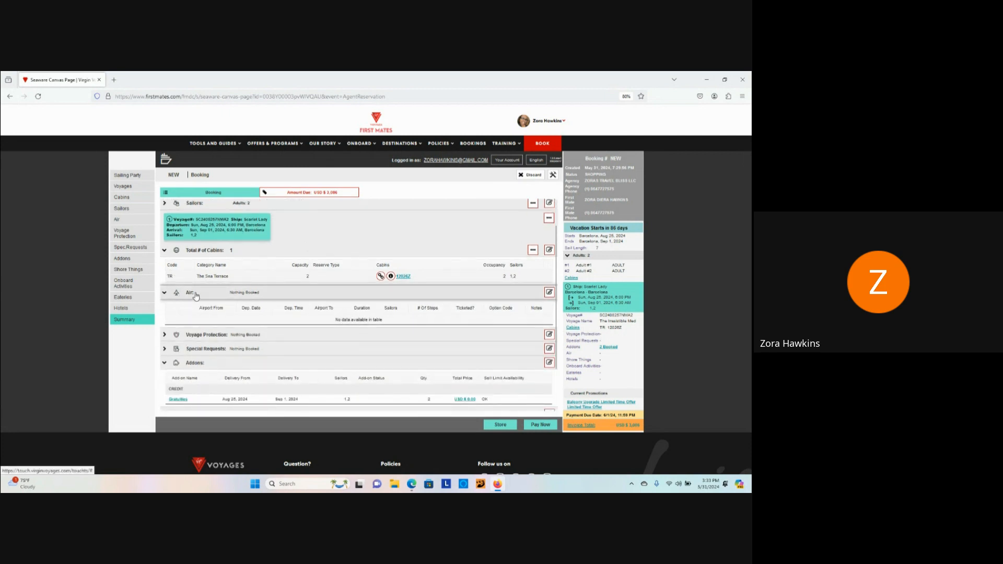
pyautogui.click(549, 293)
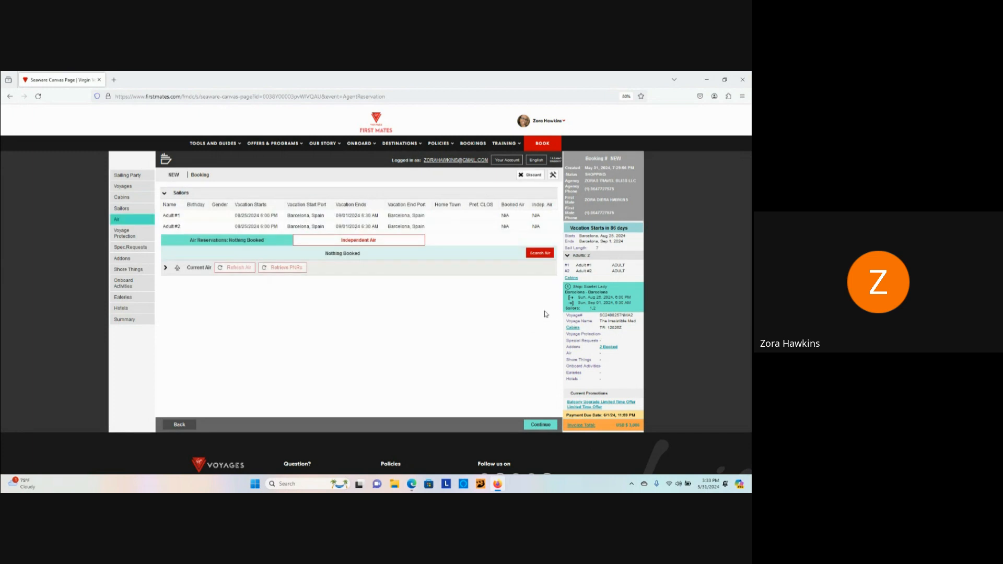
# Step: Open the Search Air form for both adults from the Air page
pyautogui.click(535, 254)
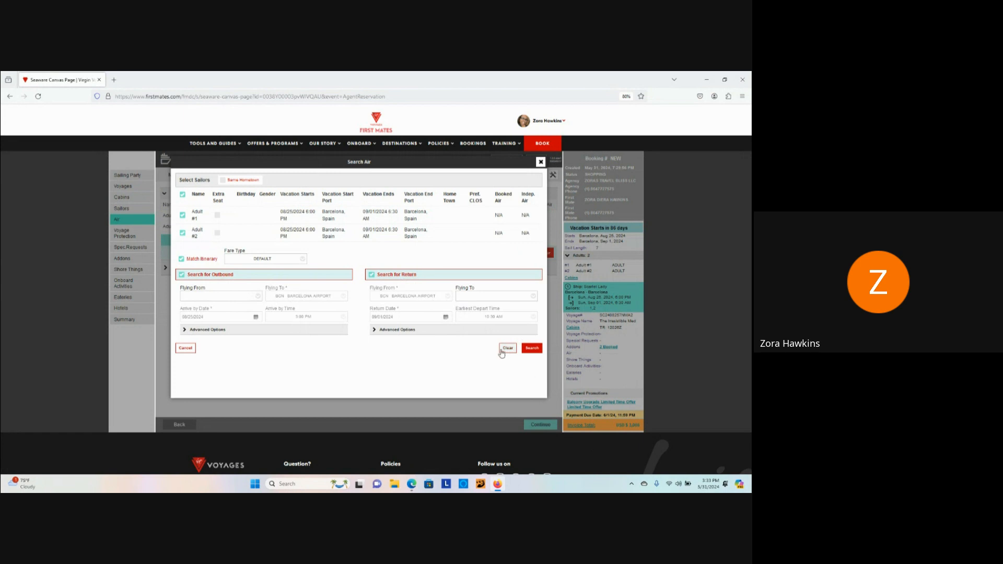
# Step: Search flights flying from ALB Albany to Barcelona
pyautogui.click(241, 297)
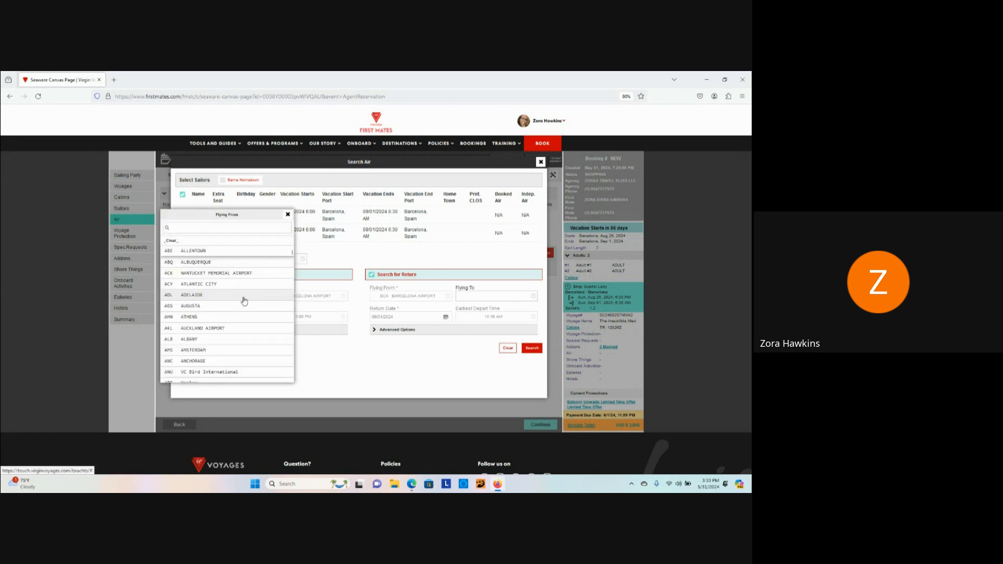
pyautogui.scroll(-3, 225, 307)
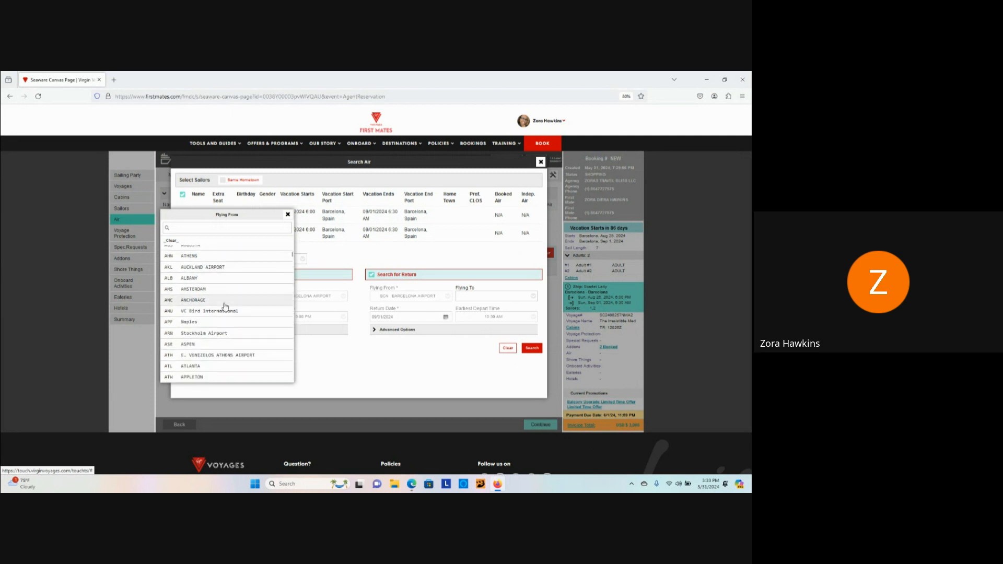
pyautogui.click(225, 278)
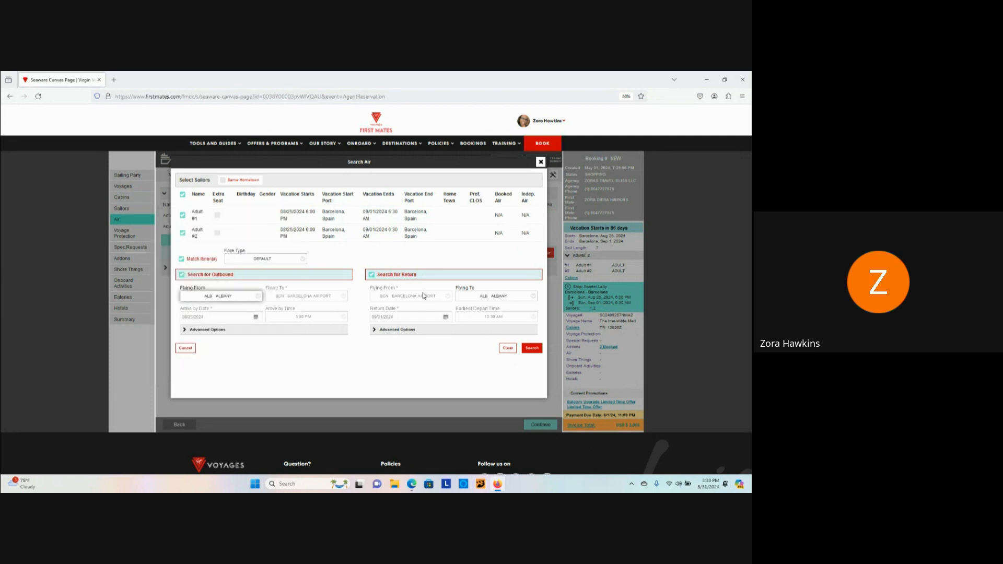
pyautogui.click(531, 348)
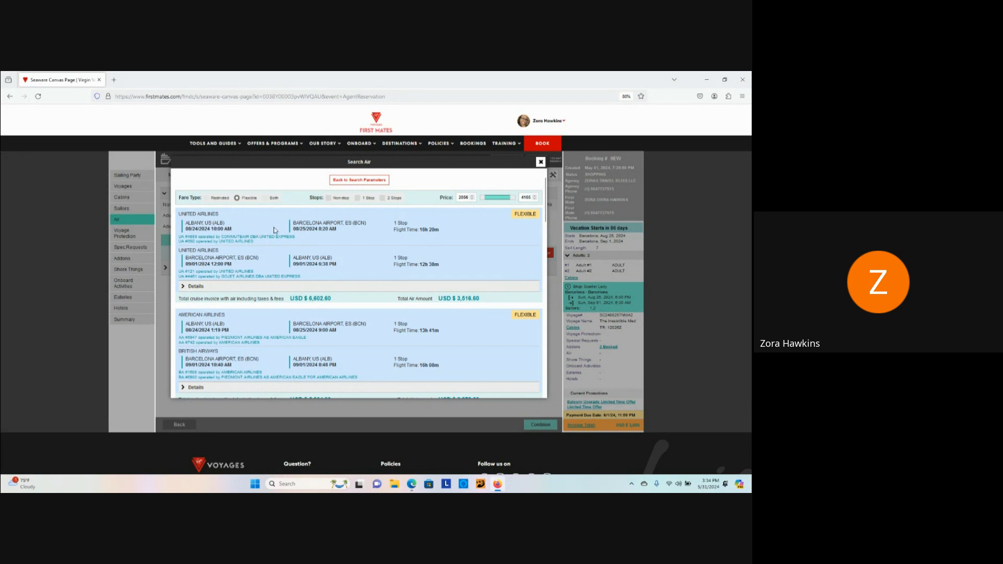
# Step: Compare the flight results and close Search Air without booking
pyautogui.scroll(-3, 274, 229)
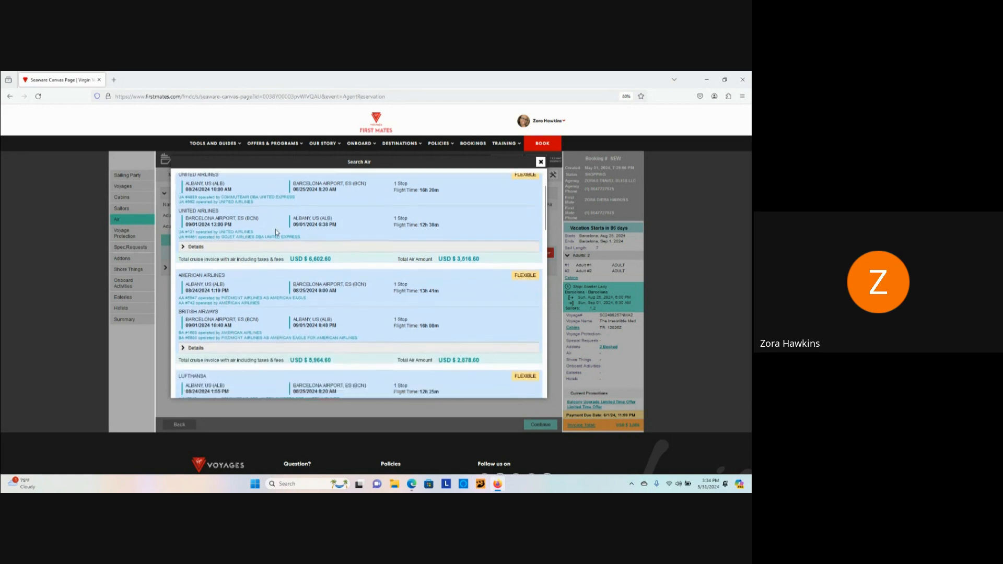
pyautogui.scroll(-6, 284, 240)
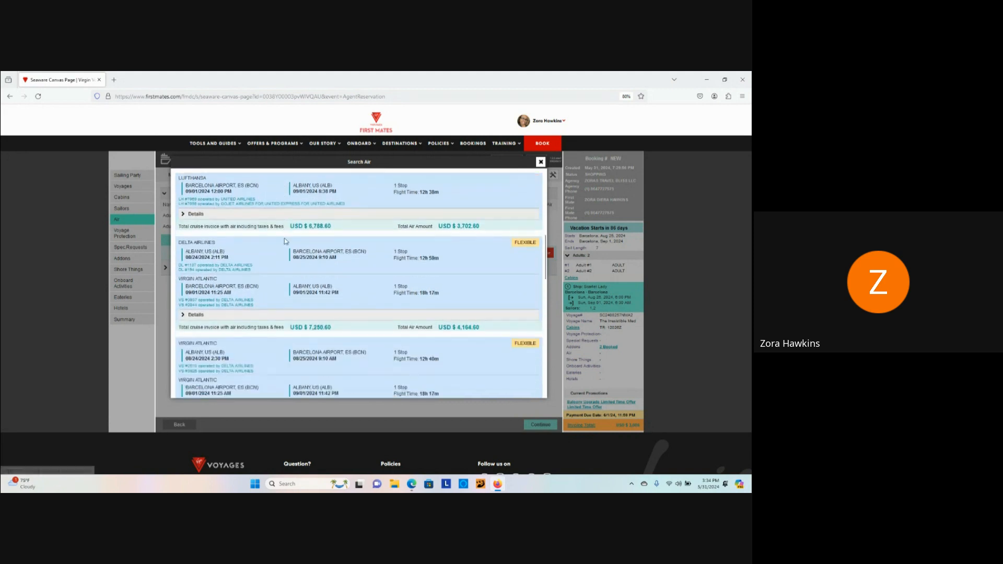
pyautogui.scroll(-5, 326, 297)
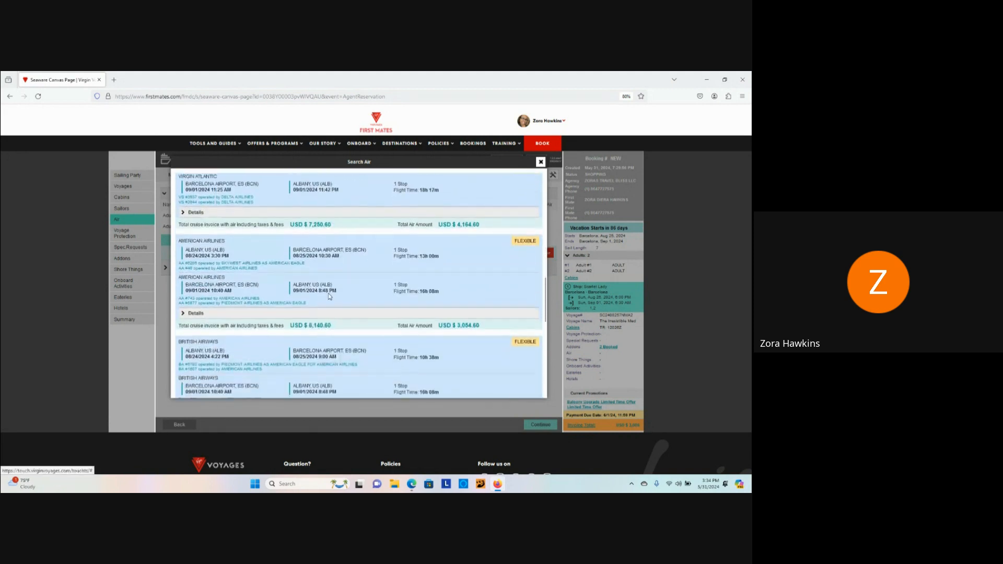
pyautogui.click(540, 162)
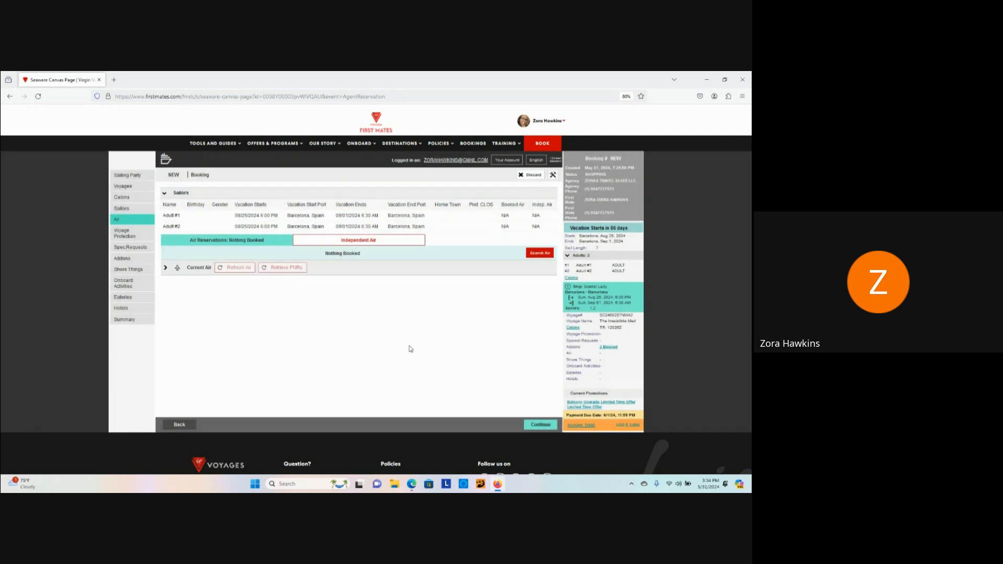
# Step: Return to the booking summary and open the Voyage Protection row's options
pyautogui.click(179, 424)
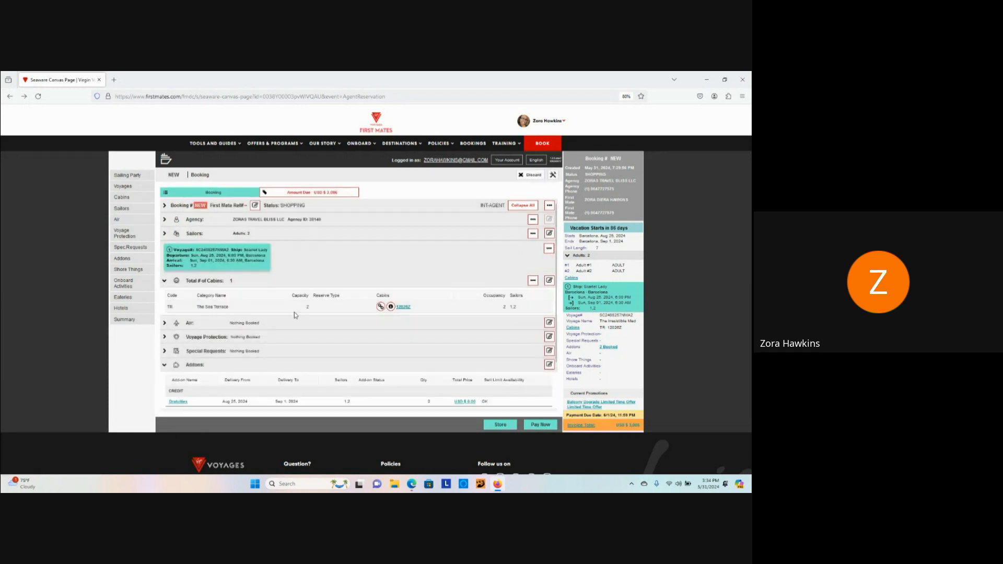
pyautogui.scroll(-2, 293, 312)
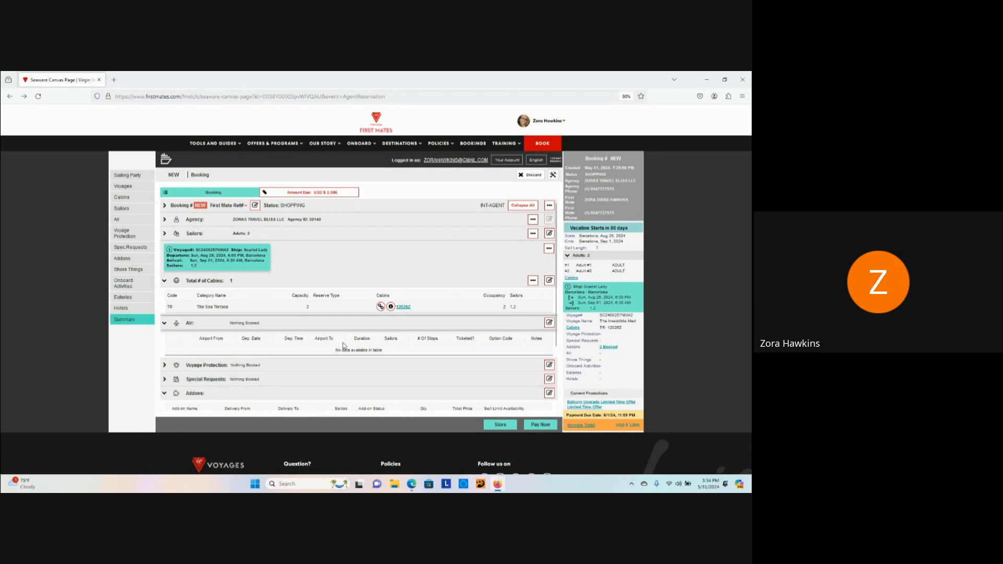
pyautogui.scroll(-2, 332, 337)
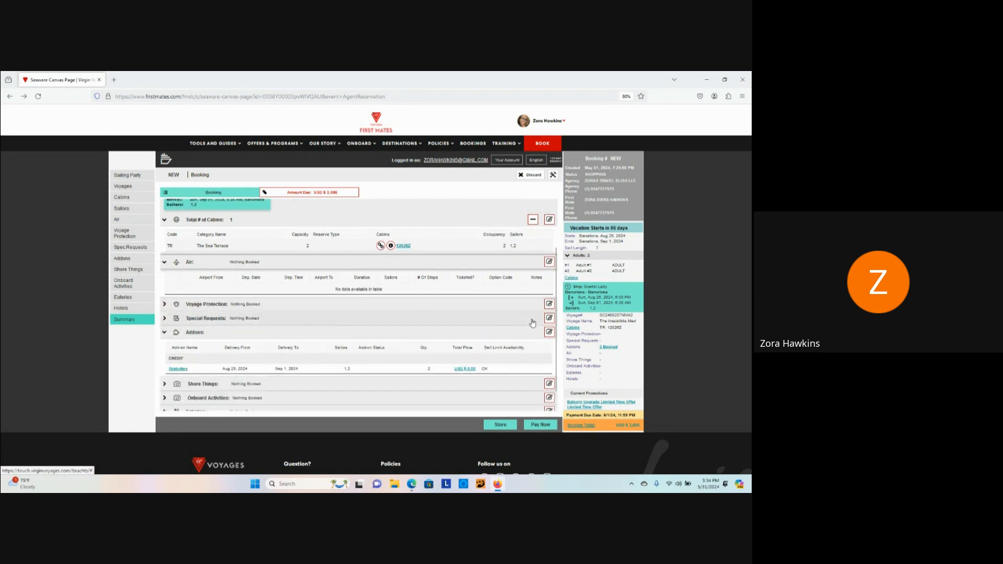
pyautogui.click(549, 305)
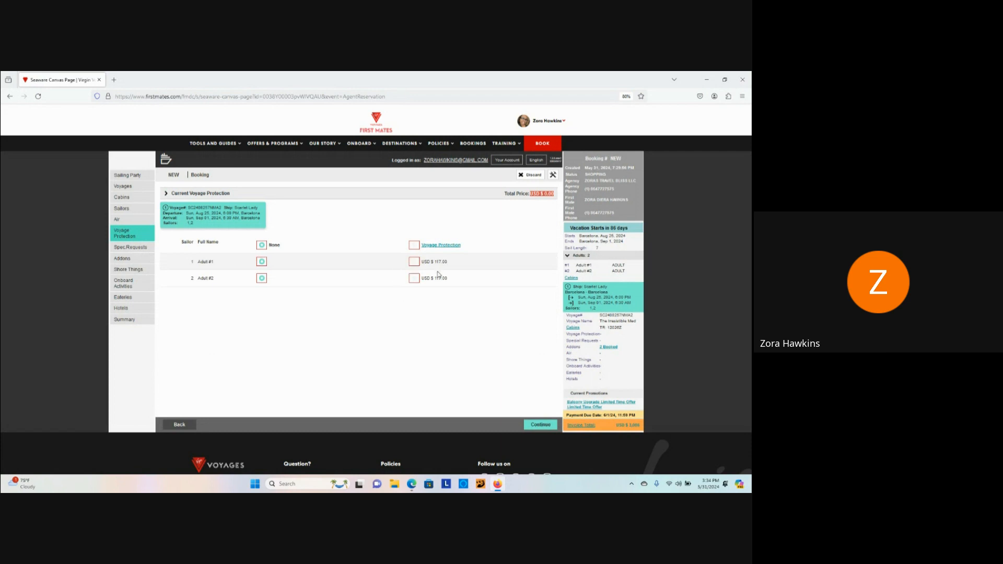
# Step: Add voyage protection for Adult #1 and Adult #2, totalling USD $234.00
pyautogui.click(414, 262)
pyautogui.click(413, 282)
pyautogui.click(540, 424)
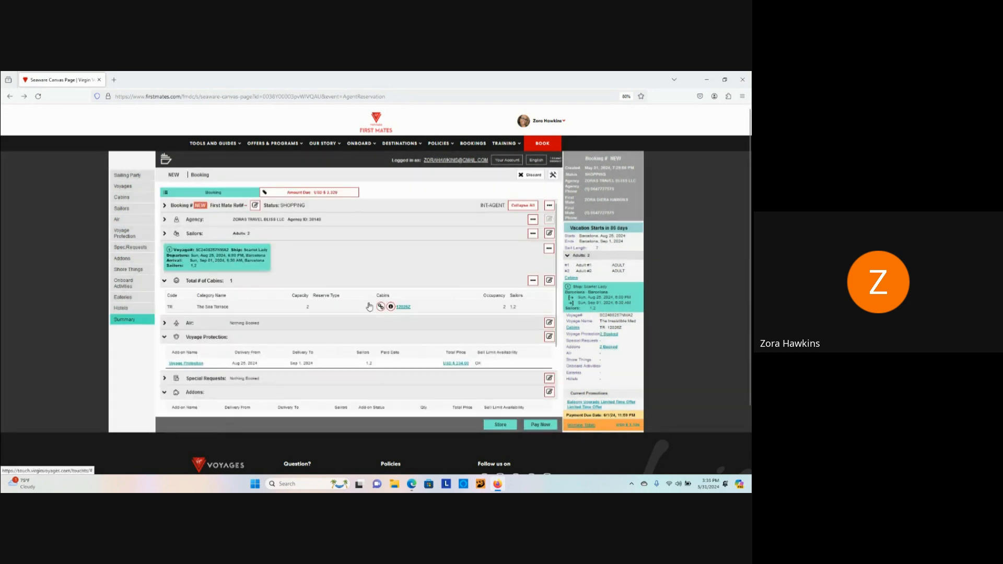
# Step: Expand Special Requests on the booking summary and open its options
pyautogui.scroll(-3, 370, 291)
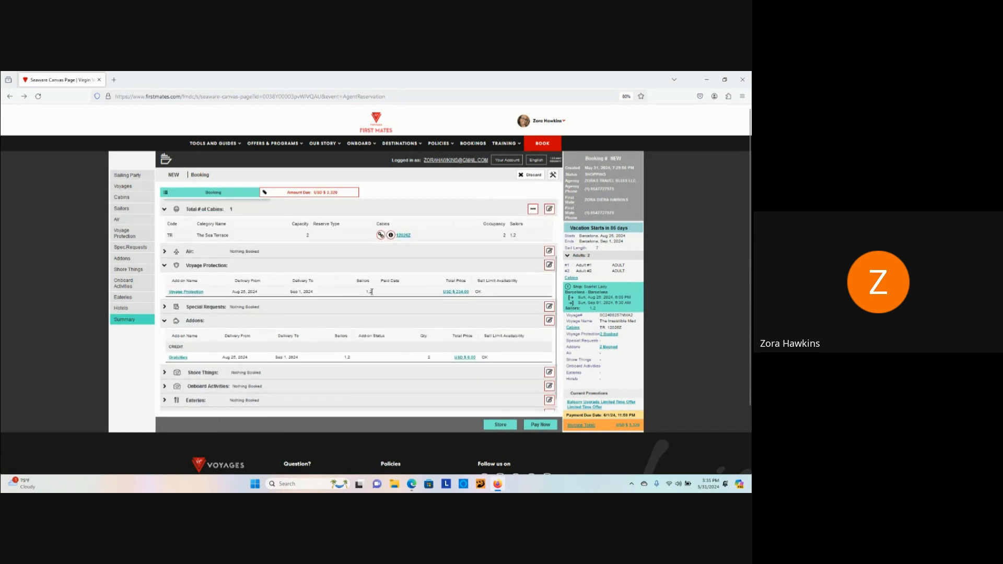
pyautogui.scroll(-1, 371, 291)
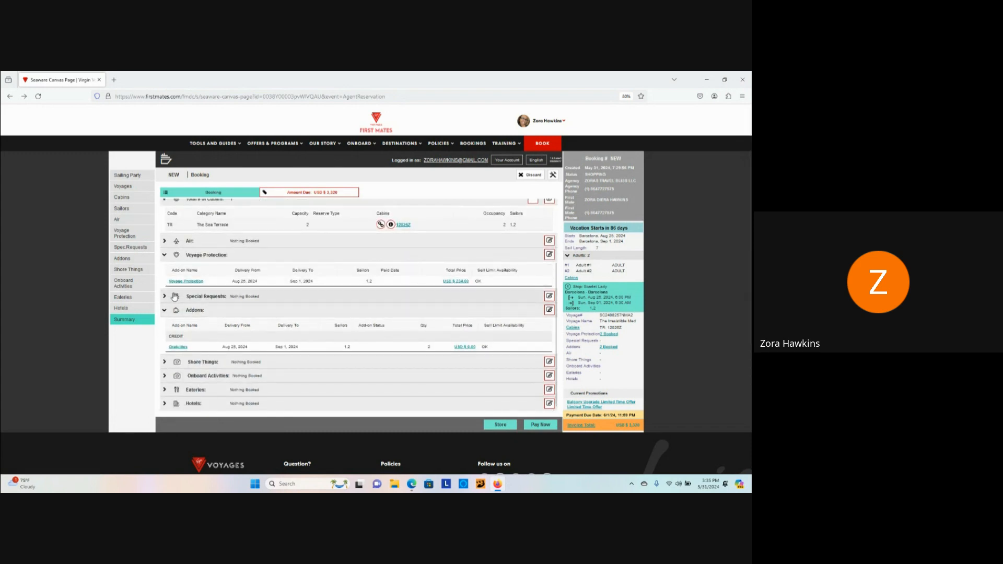
pyautogui.scroll(1, 170, 303)
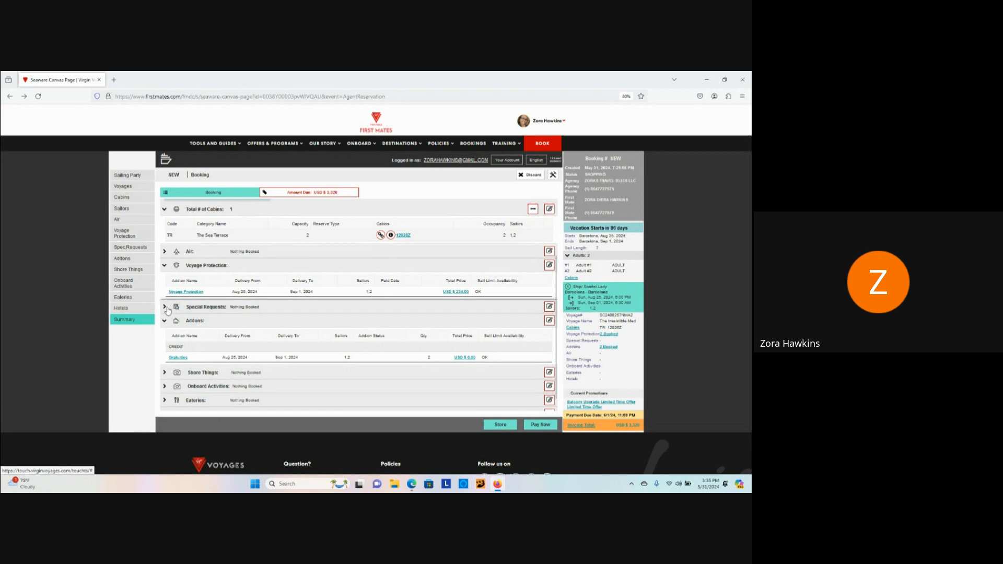
pyautogui.click(168, 310)
pyautogui.scroll(-3, 294, 338)
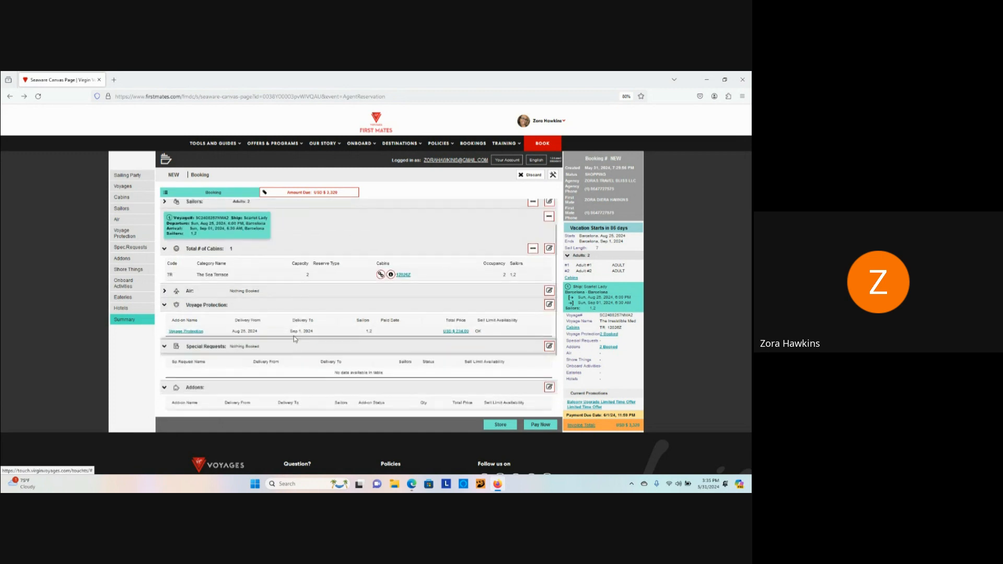
pyautogui.scroll(-3, 287, 345)
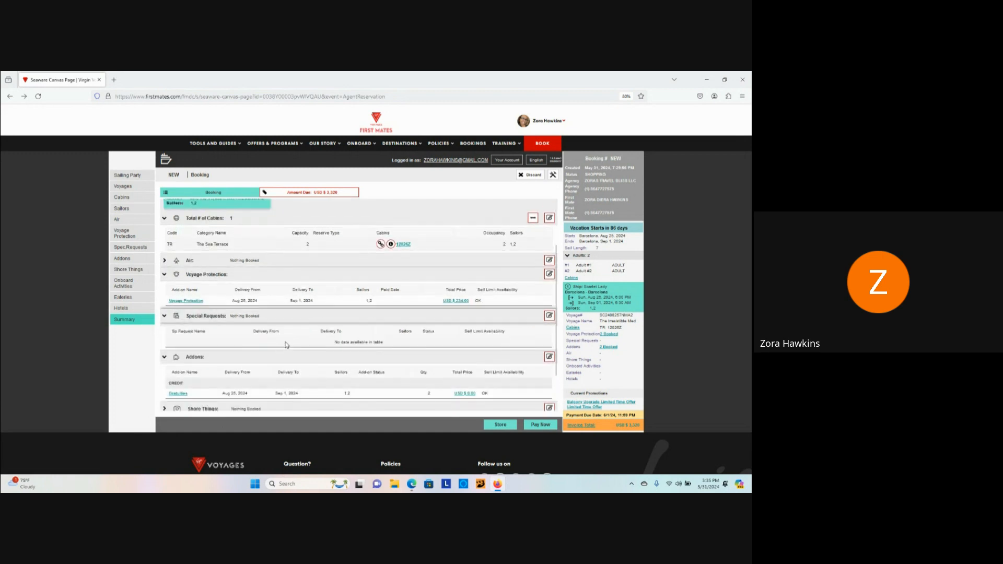
pyautogui.click(549, 316)
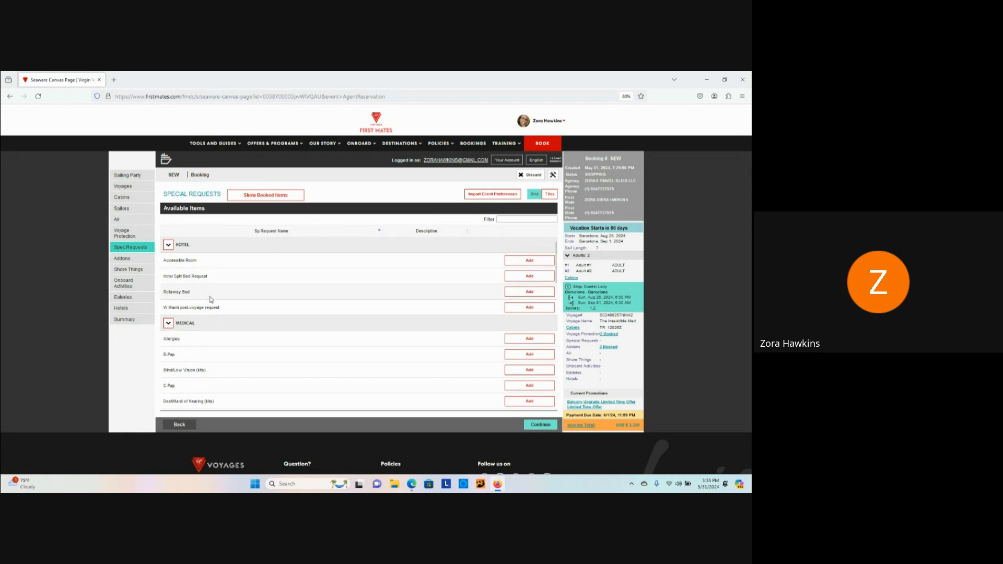
# Step: Browse the special requests list (Oxygen, Service Animal, Wheelchair, Milestones) without adding any
pyautogui.scroll(-1, 224, 330)
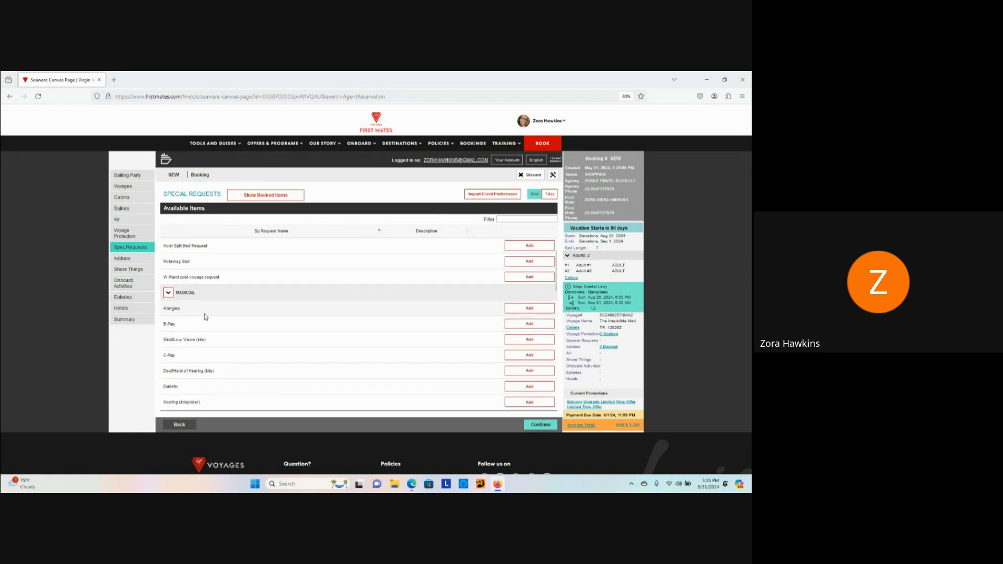
pyautogui.scroll(-2, 250, 312)
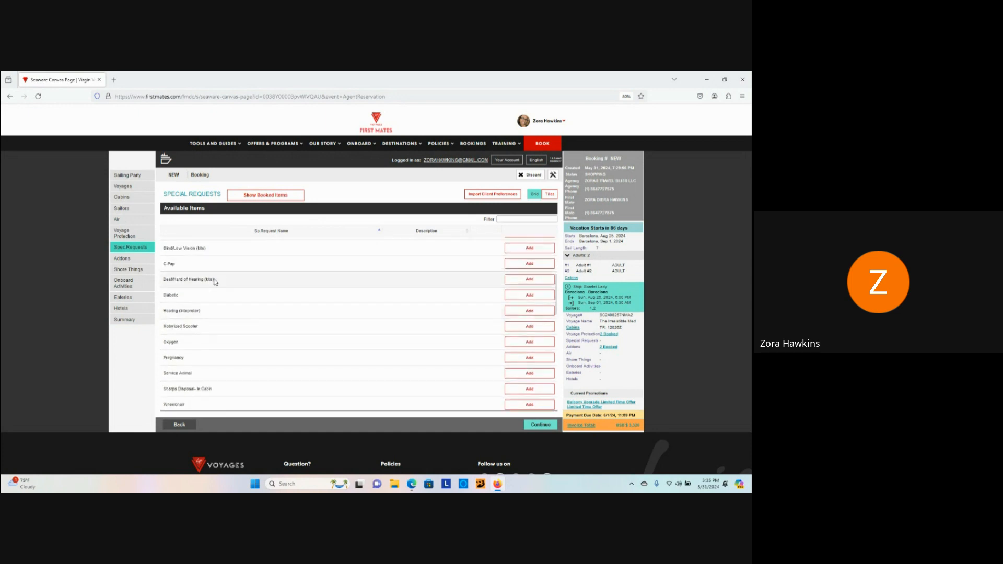
pyautogui.scroll(-1, 223, 295)
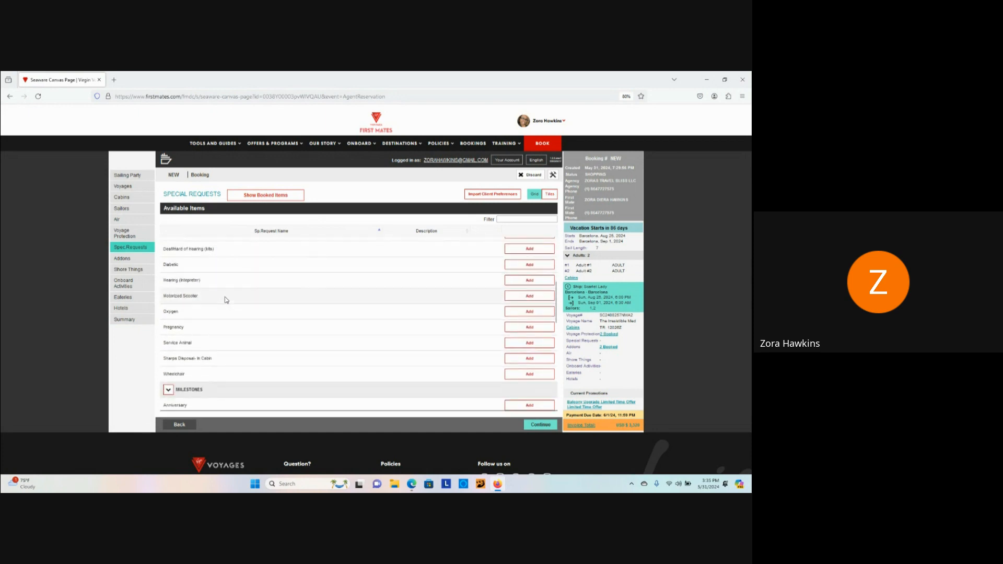
pyautogui.scroll(-3, 225, 299)
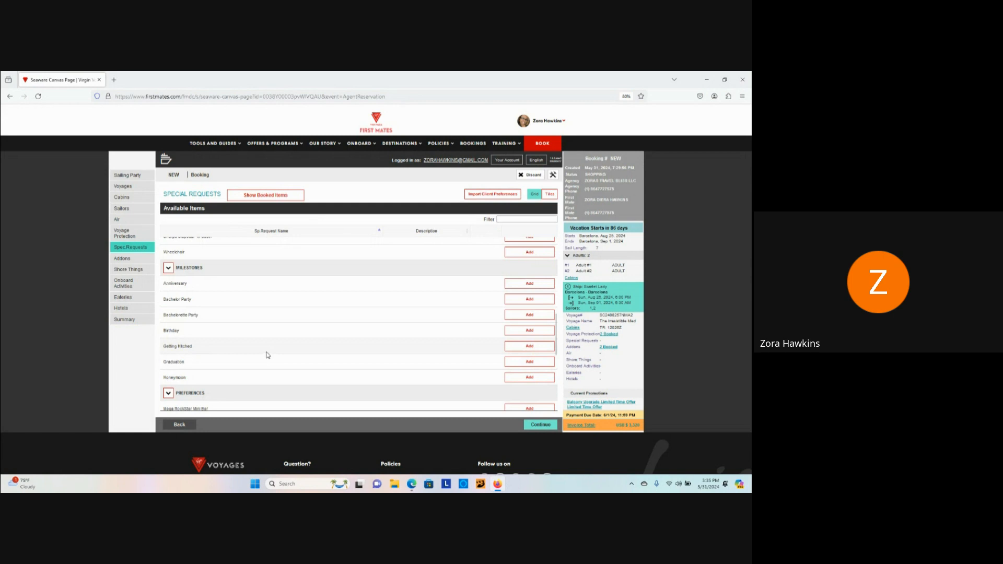
pyautogui.scroll(-1, 266, 355)
pyautogui.scroll(-2, 267, 355)
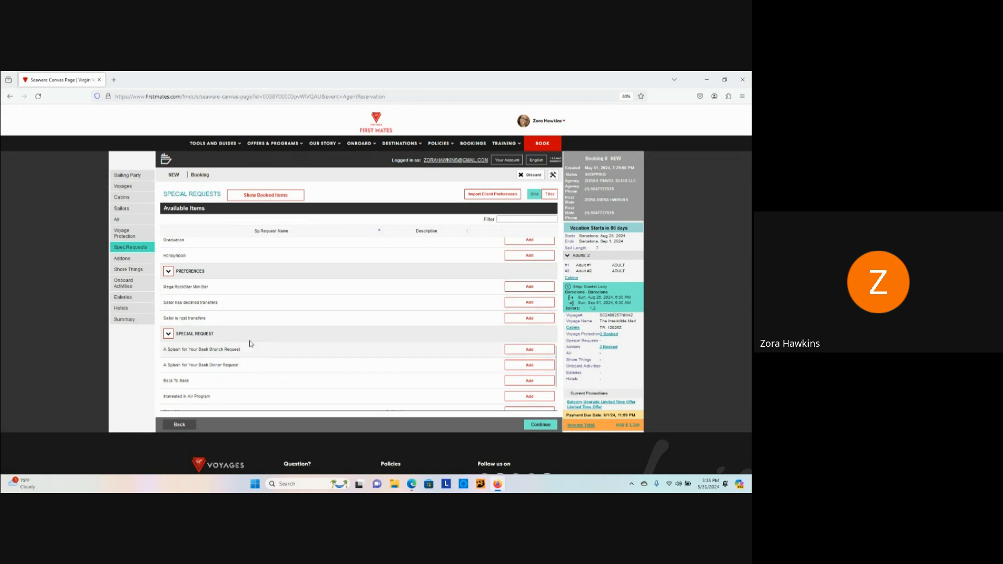
pyautogui.scroll(-2, 248, 342)
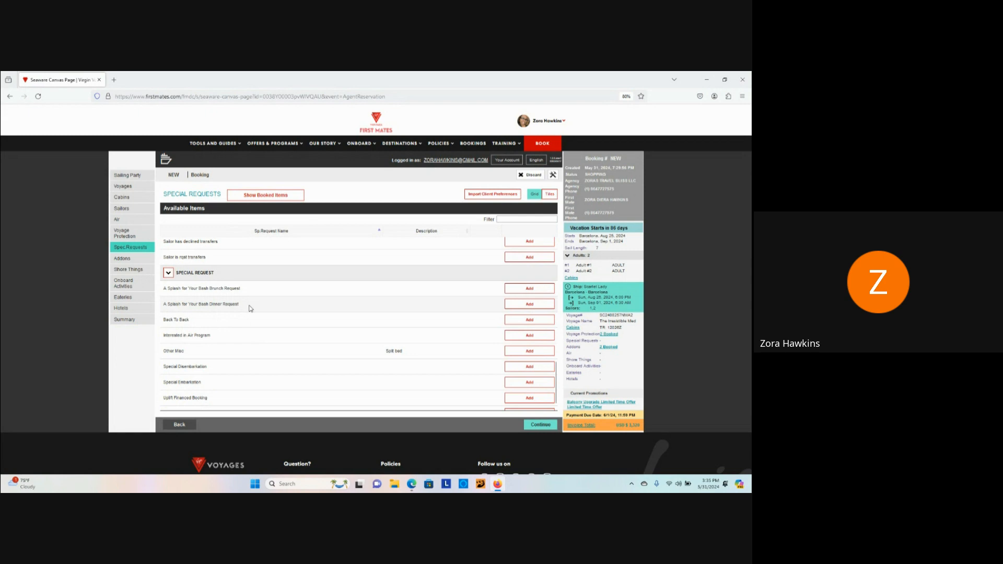
pyautogui.scroll(-1, 250, 309)
pyautogui.scroll(-1, 241, 341)
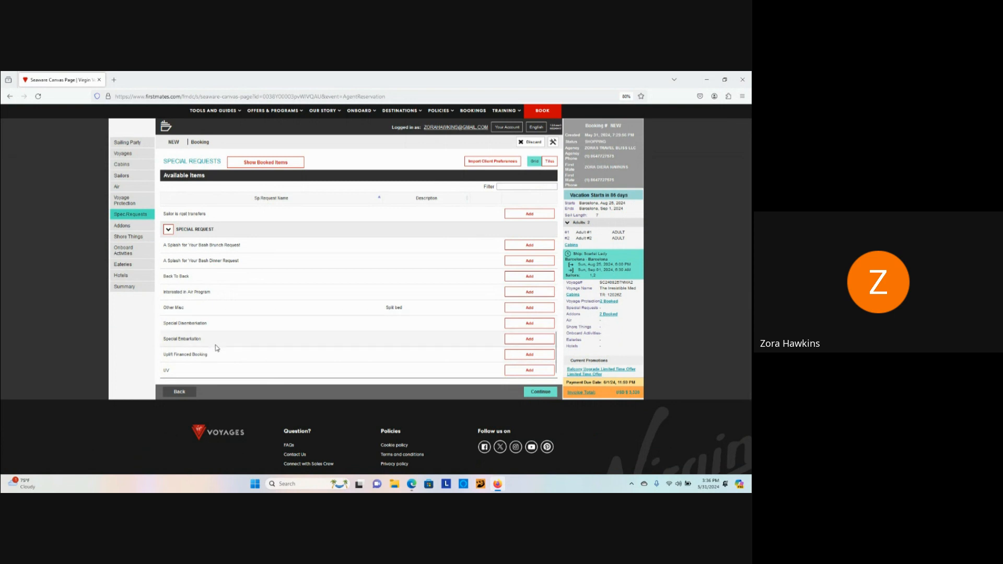
pyautogui.scroll(2, 217, 347)
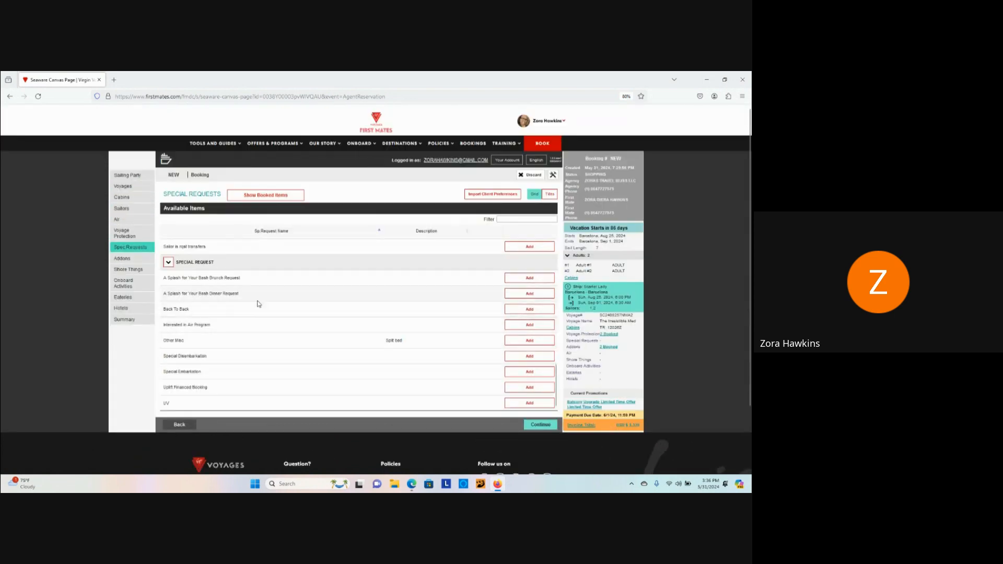
pyautogui.scroll(10, 525, 329)
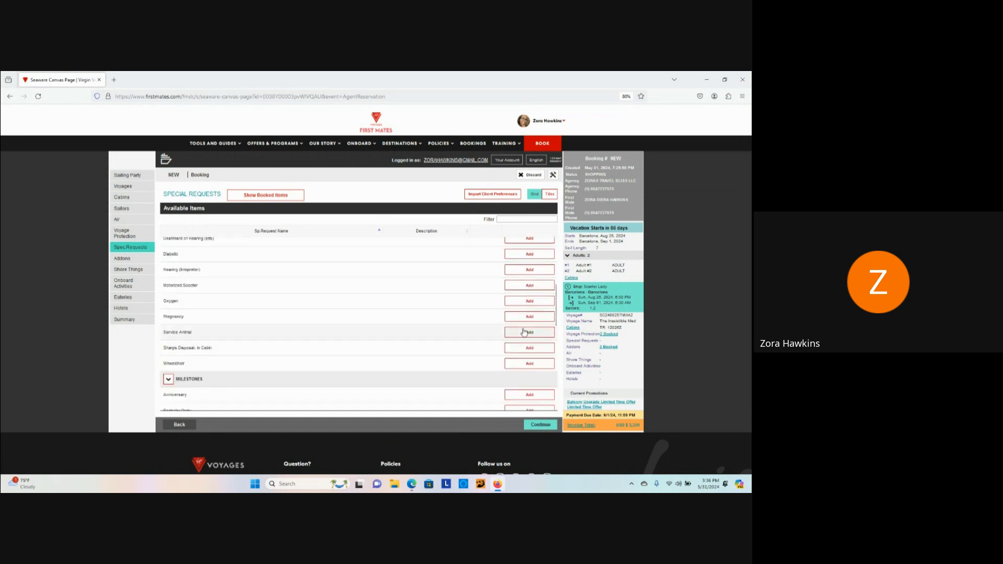
pyautogui.scroll(5, 523, 331)
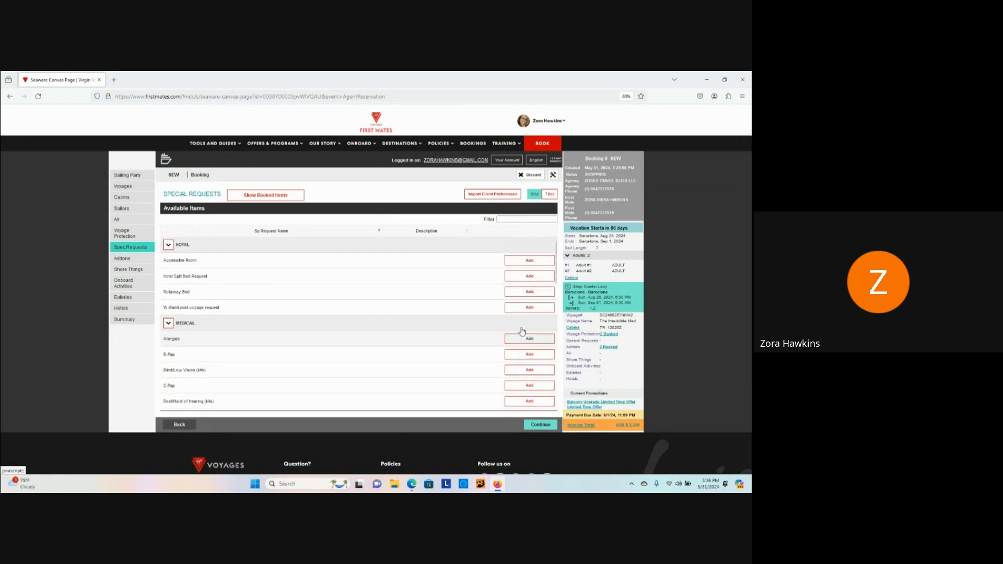
# Step: Back on the summary, confirm Special Requests is empty, collapse Voyage Protection, and reopen Special Requests
pyautogui.click(180, 425)
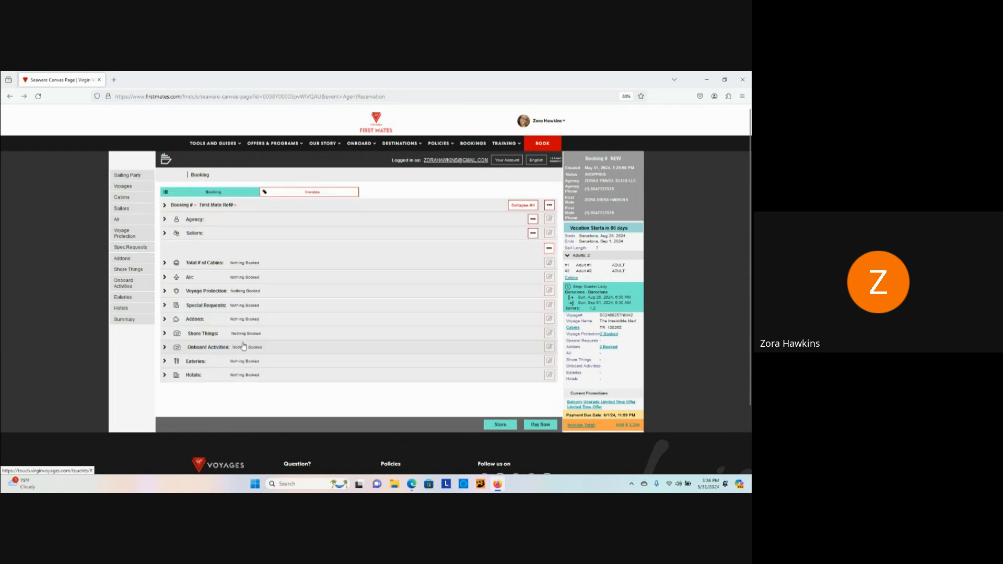
pyautogui.scroll(-2, 259, 302)
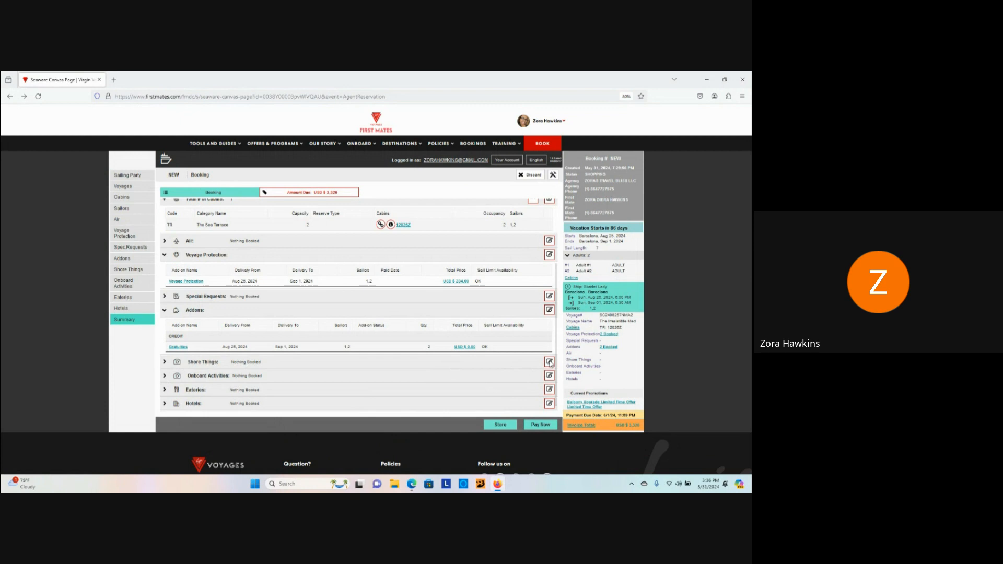
pyautogui.click(165, 297)
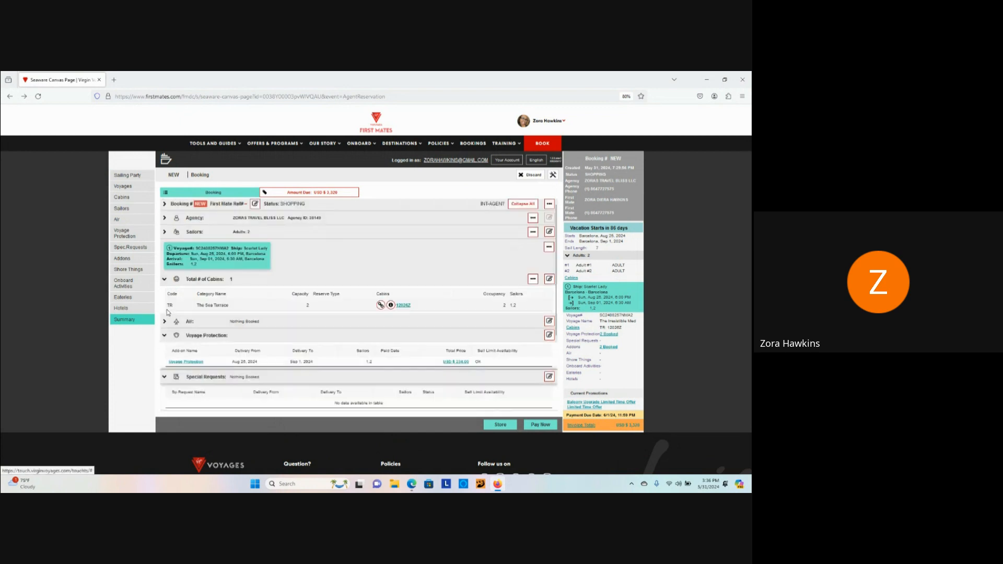
pyautogui.click(164, 336)
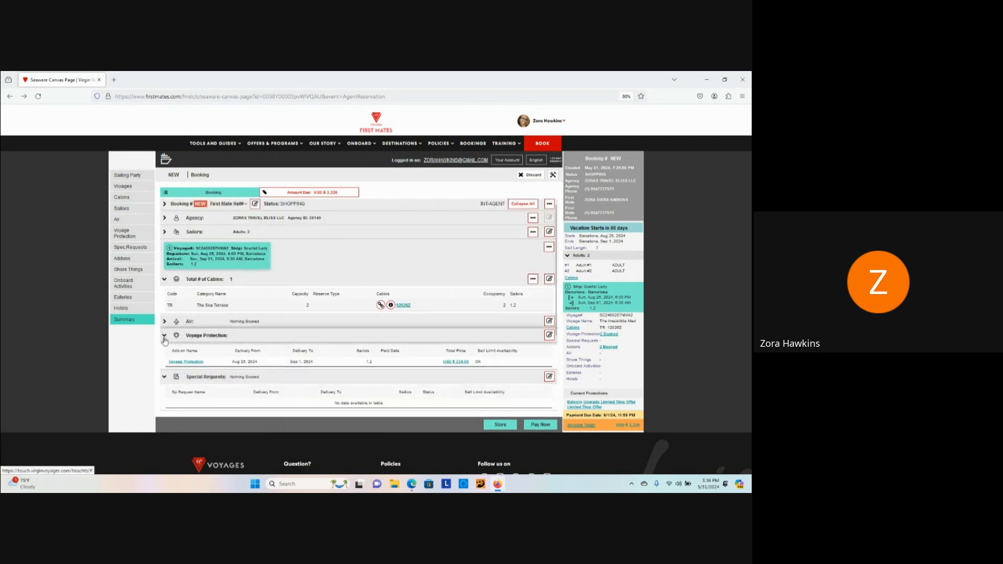
pyautogui.scroll(-2, 401, 359)
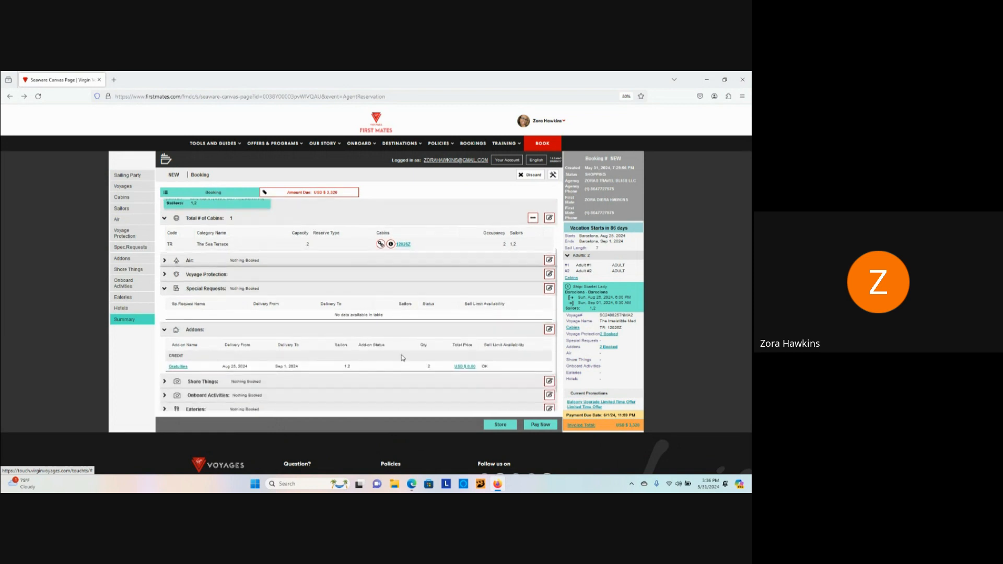
pyautogui.click(548, 288)
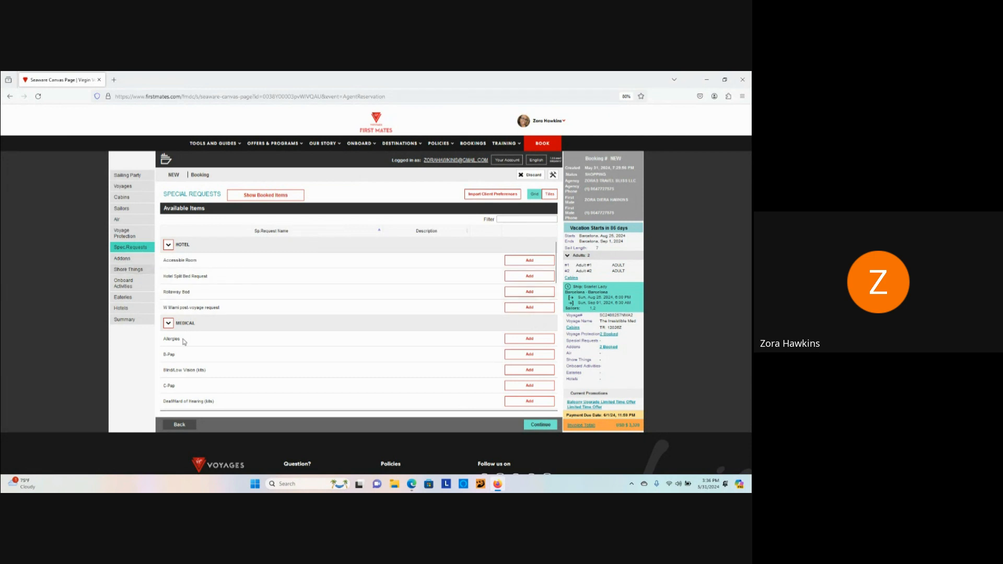
# Step: Return to the summary, review the Gratuities add-on, and move to the Shore Things page
pyautogui.click(185, 427)
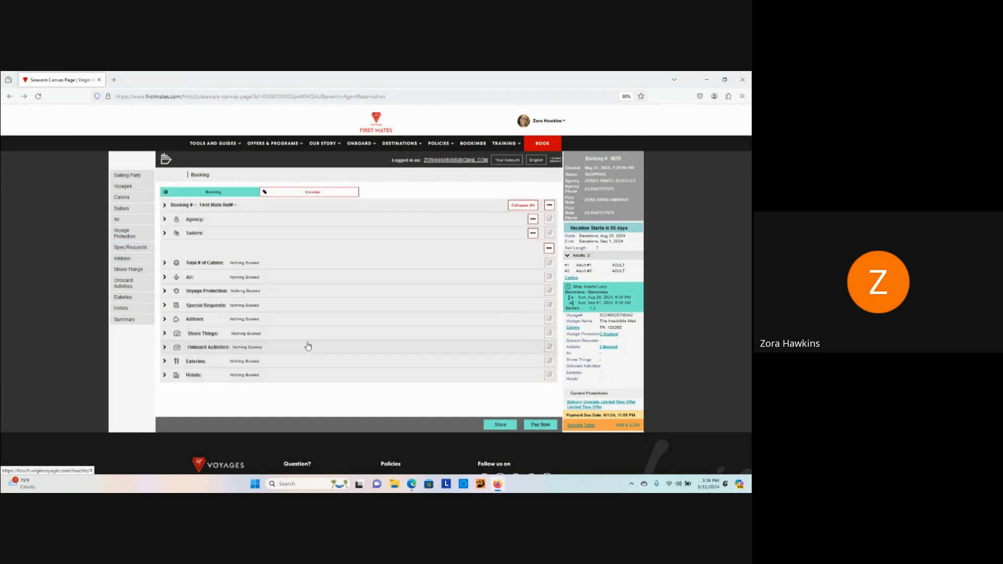
pyautogui.scroll(-1, 207, 325)
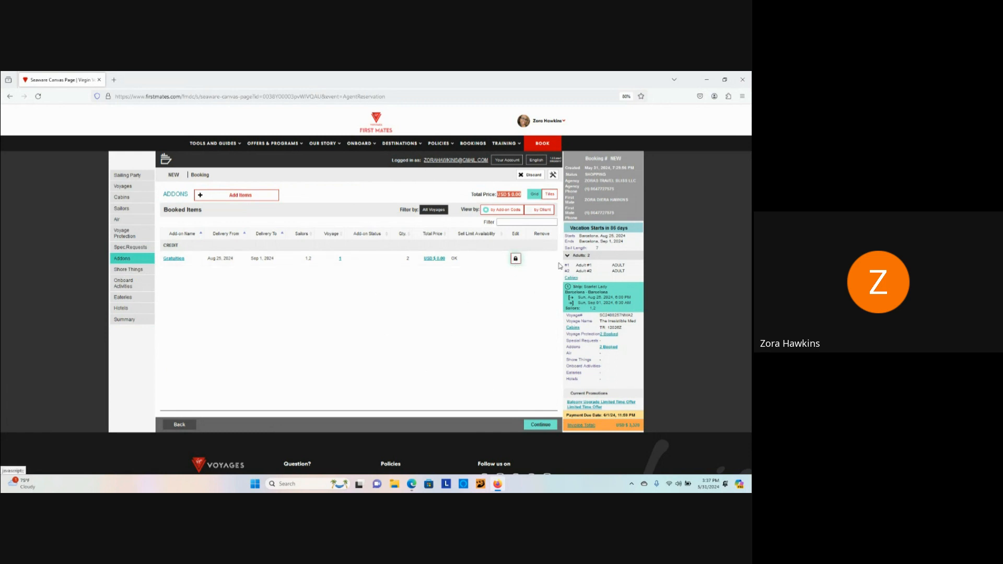
pyautogui.click(135, 269)
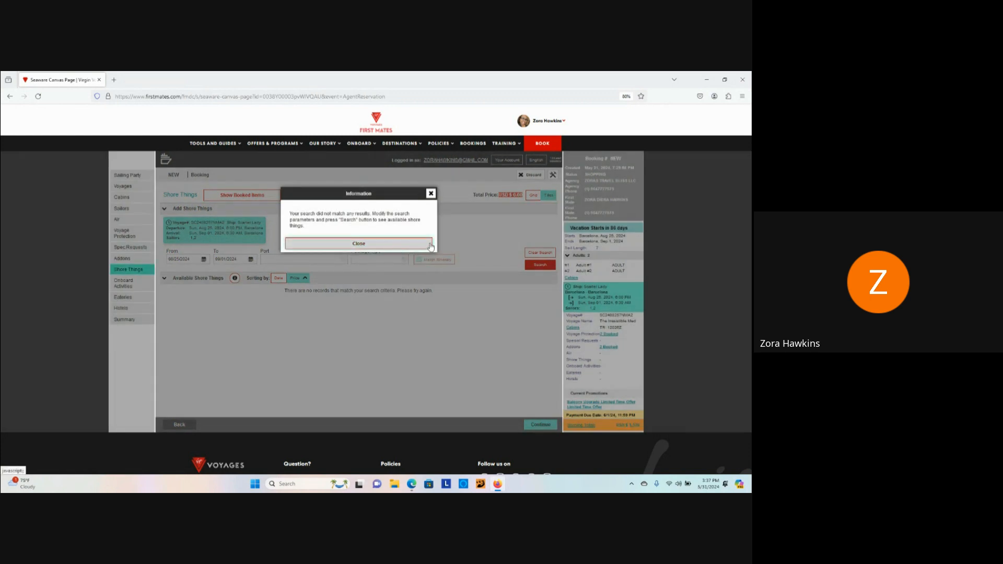
# Step: Dismiss the no-results notices on Shore Things and Onboard Activities, then go to Eateries
pyautogui.click(386, 244)
pyautogui.scroll(-1, 387, 261)
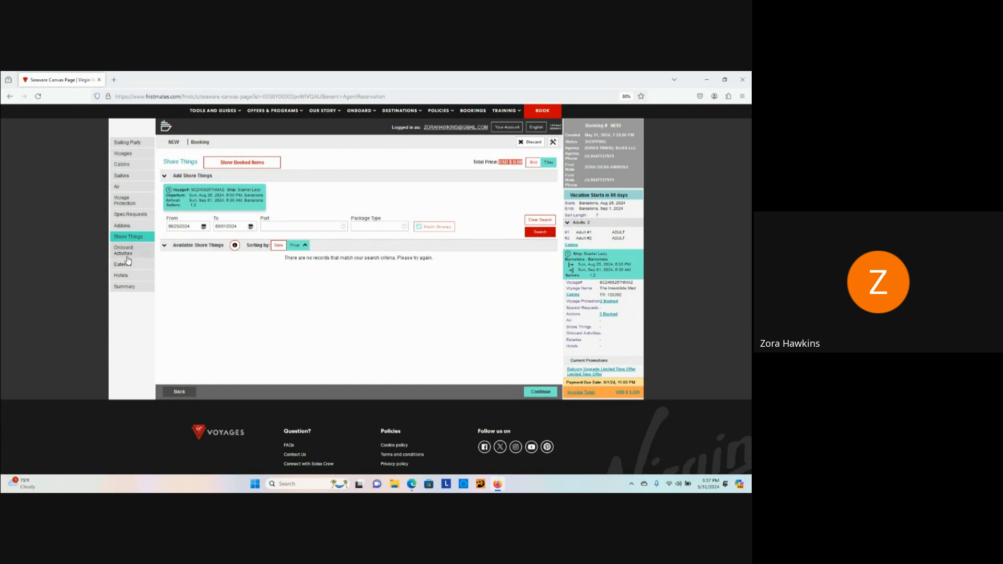
pyautogui.click(131, 253)
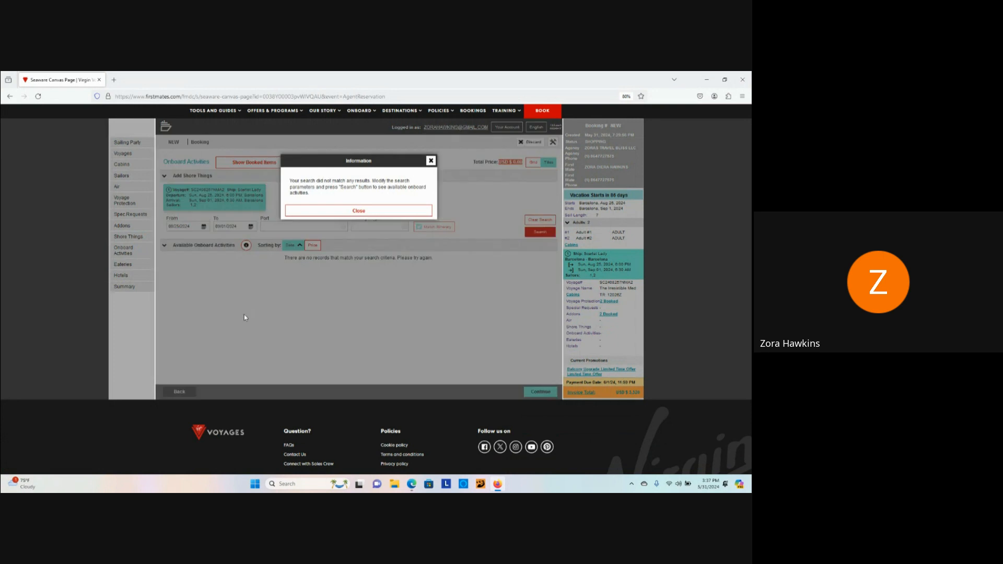
pyautogui.click(392, 211)
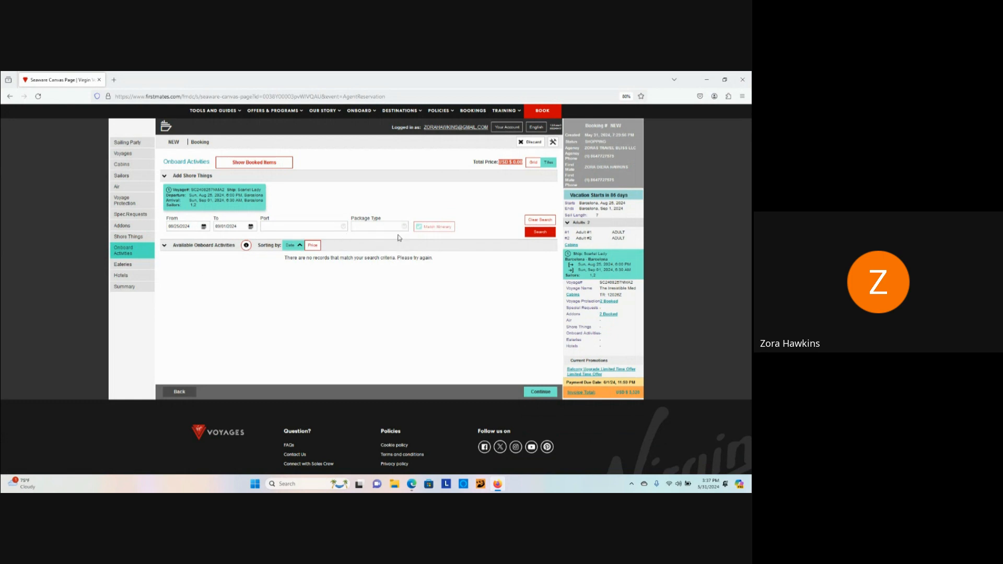
pyautogui.click(123, 264)
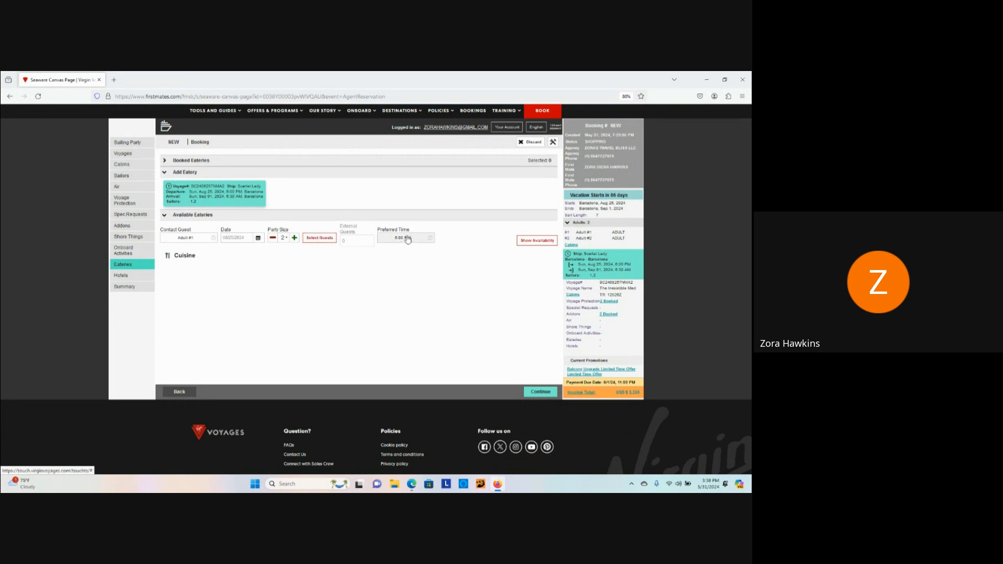
# Step: Show eatery availability for Aug 25, then skip Hotels and go to the Summary
pyautogui.click(536, 240)
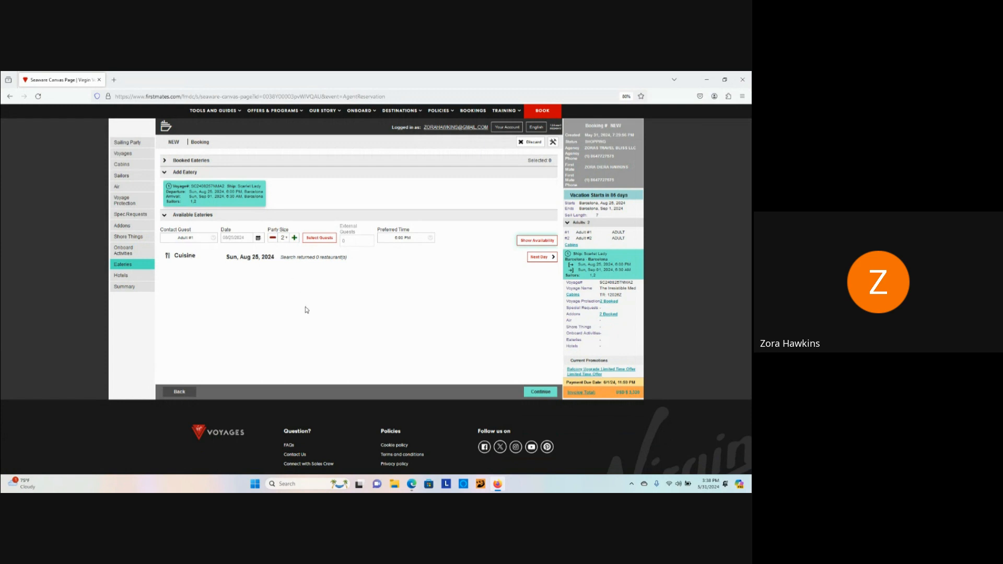
pyautogui.click(132, 276)
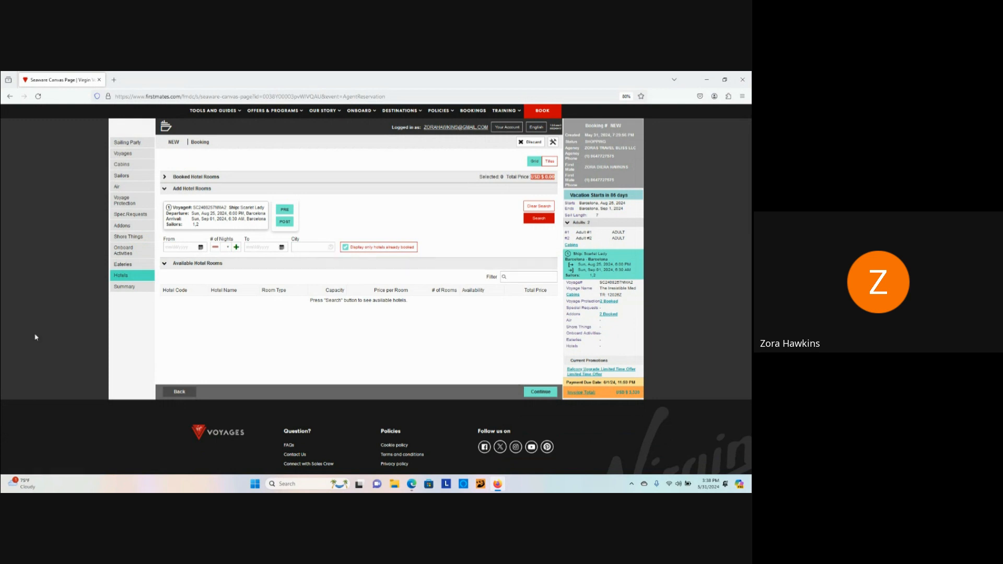
pyautogui.click(125, 286)
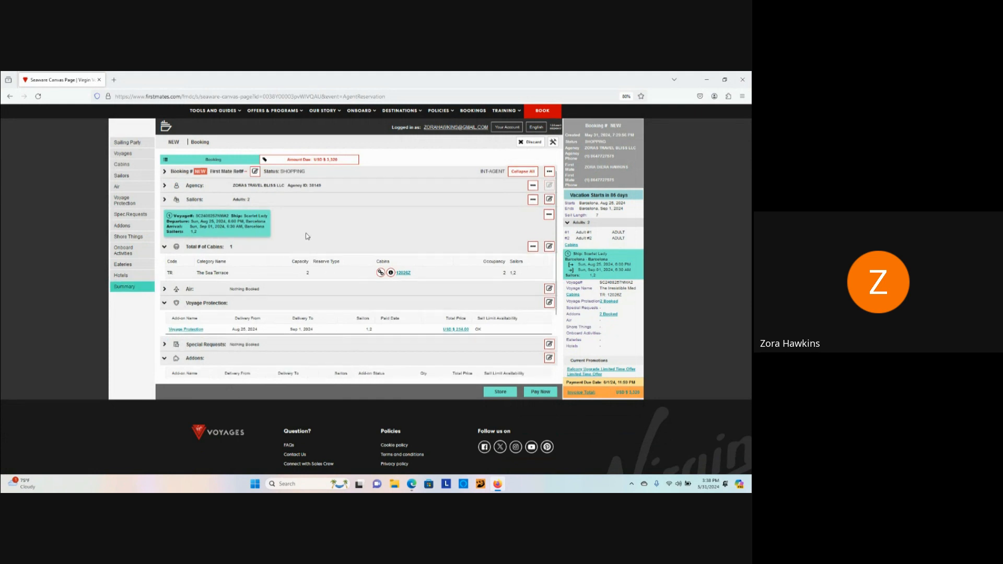
# Step: Open the sailor personal-details form from the Summary's Sailors row
pyautogui.scroll(-3, 306, 235)
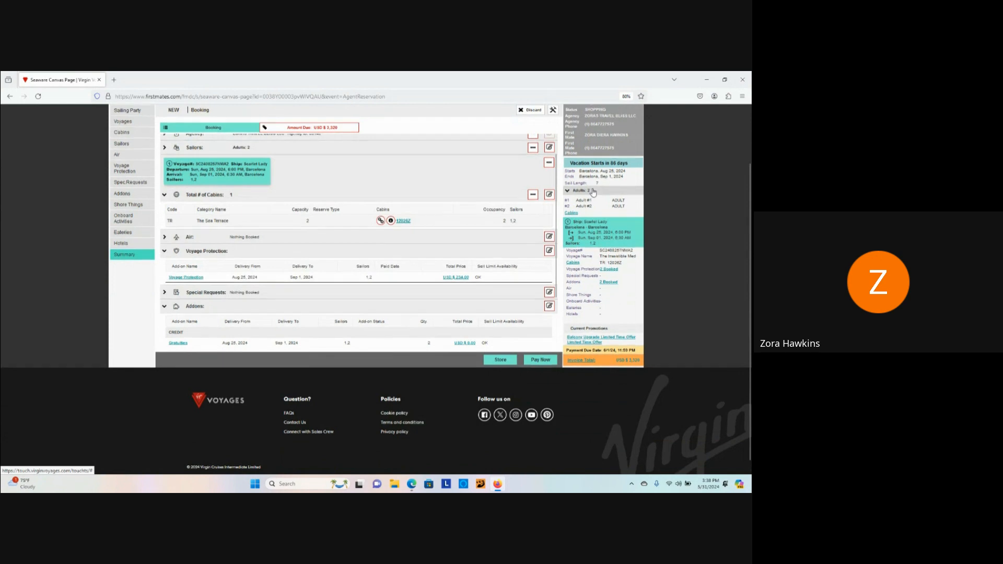
pyautogui.scroll(2, 589, 219)
pyautogui.scroll(1, 395, 246)
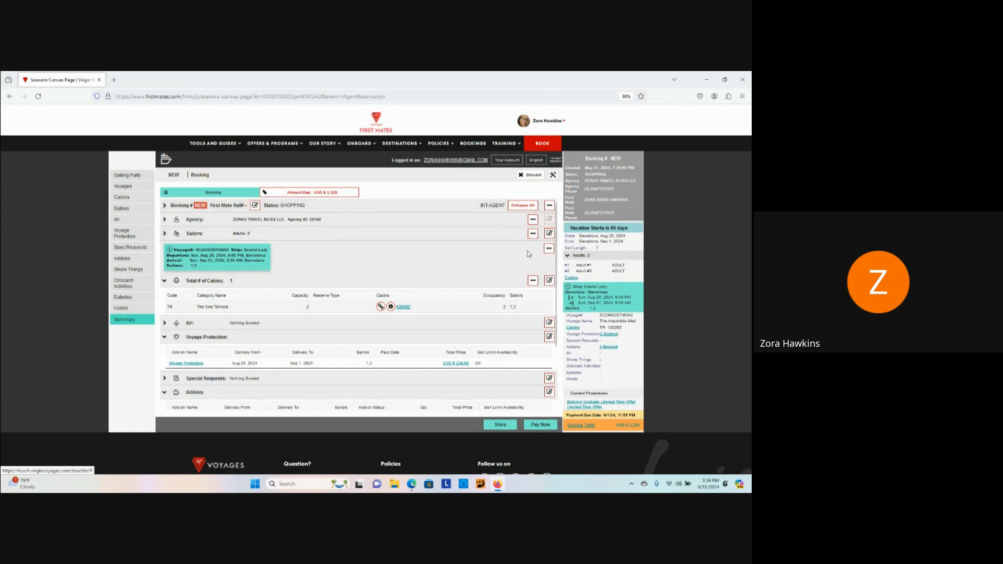
pyautogui.click(549, 234)
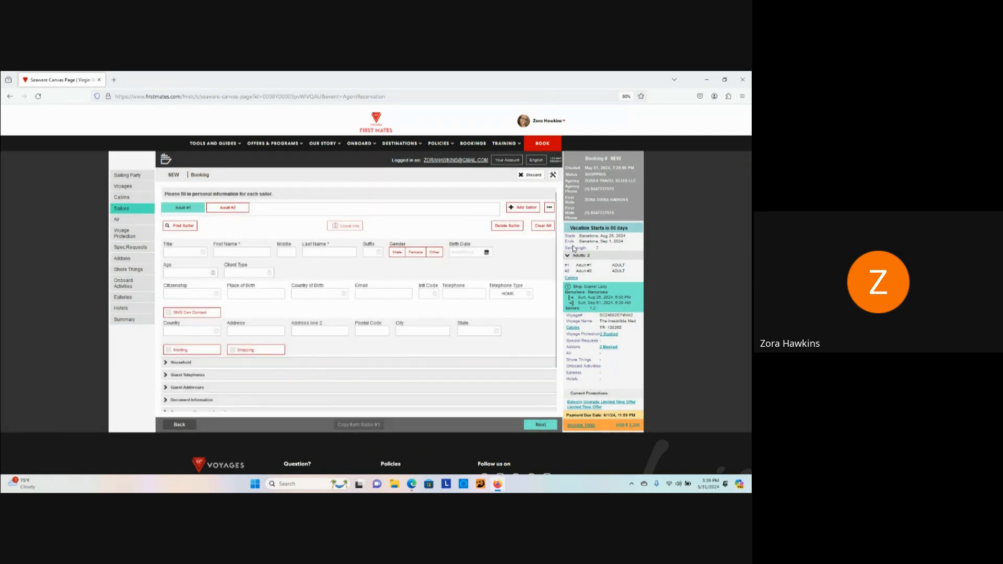
# Step: Enter Adult #1's first, middle and last name and set gender to male
pyautogui.click(248, 252)
pyautogui.press('Tab')
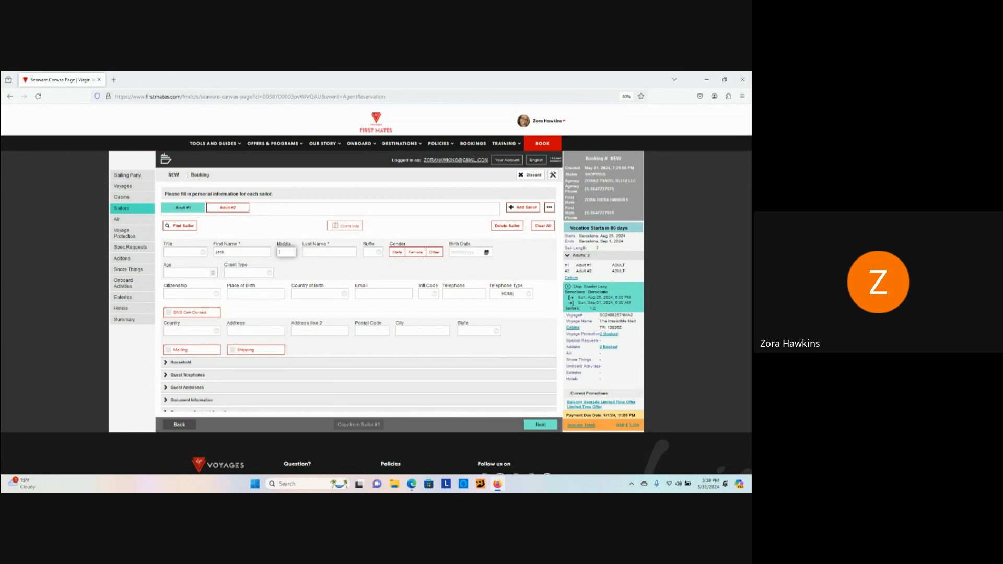
pyautogui.write('D')
pyautogui.press('Tab')
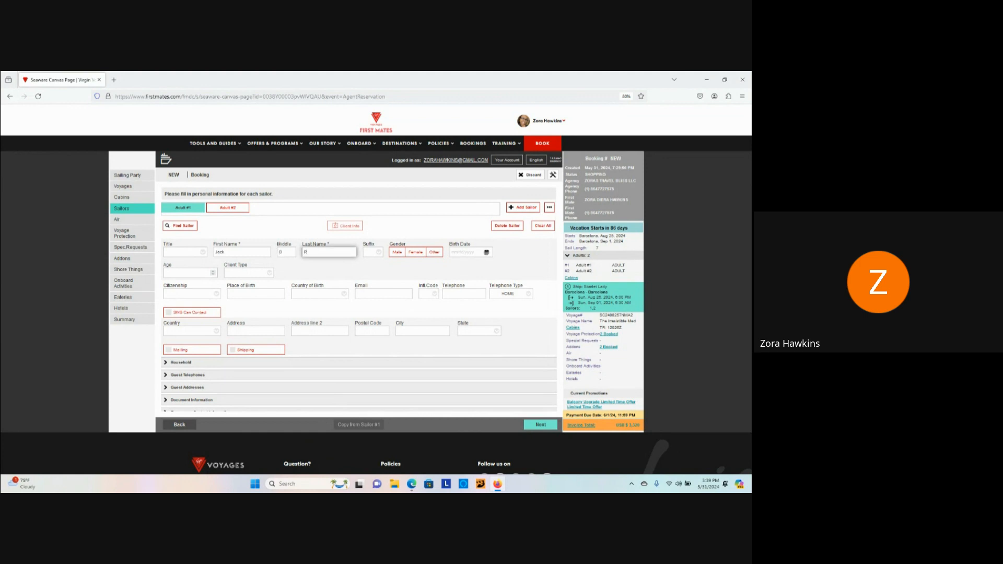
pyautogui.write('Robin')
pyautogui.press('Tab')
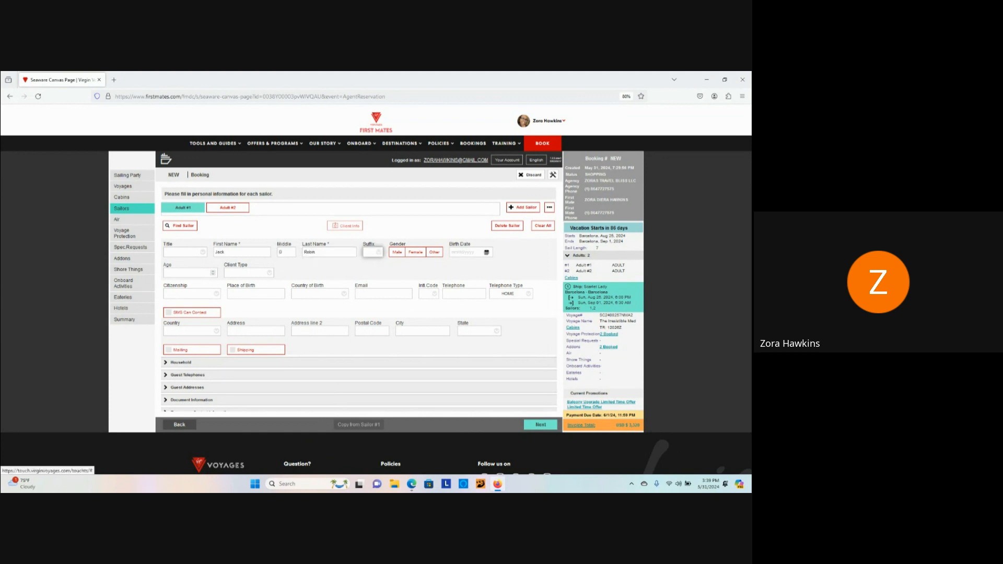
pyautogui.click(397, 253)
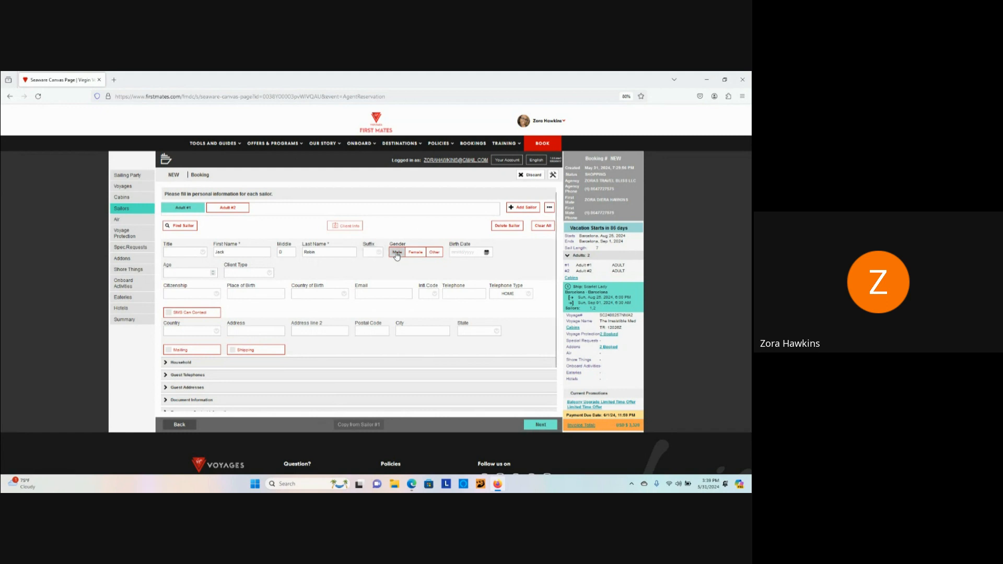
# Step: Set Adult #1's birth date to 05/03/1993 using the calendar
pyautogui.click(462, 254)
pyautogui.click(486, 252)
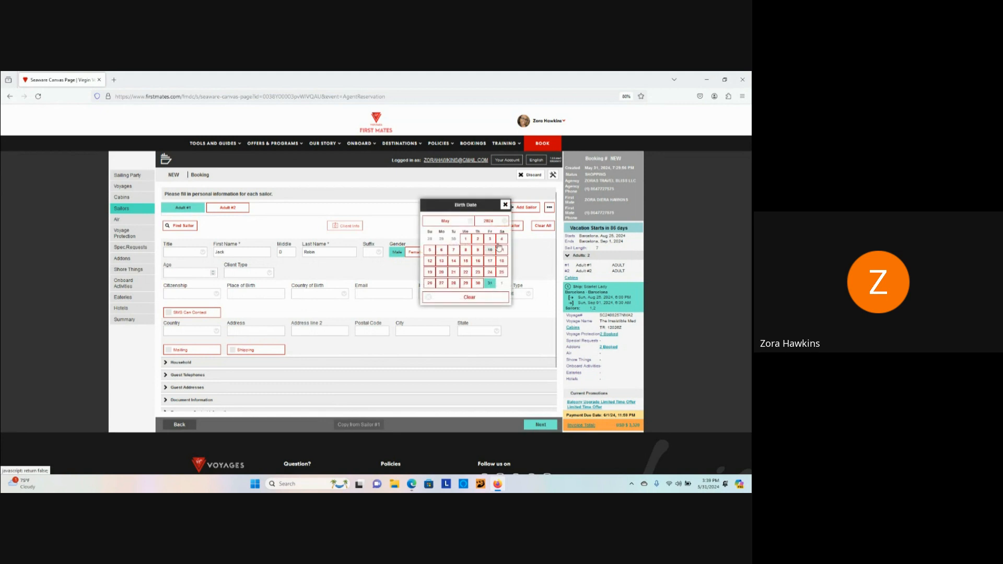
pyautogui.click(503, 222)
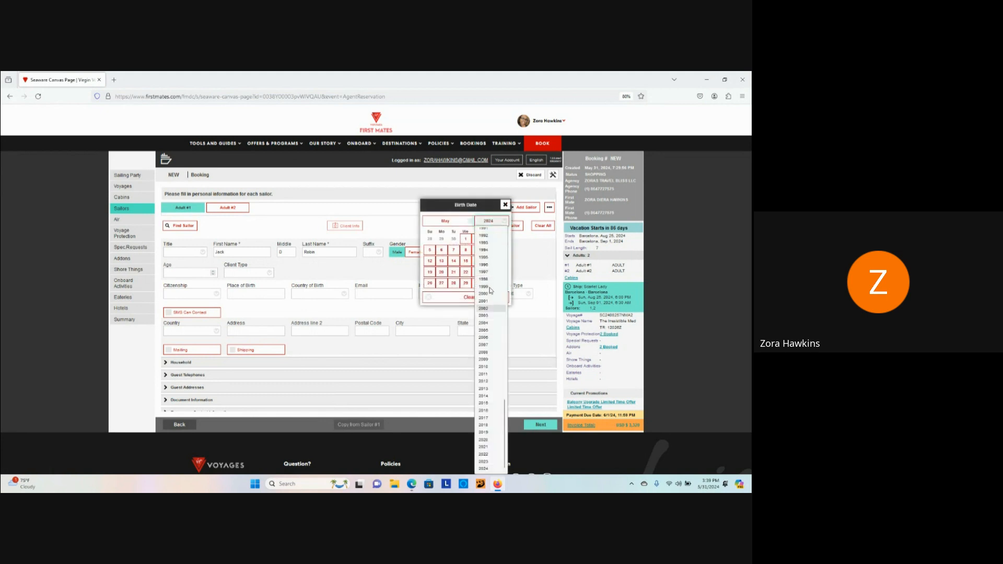
pyautogui.click(493, 244)
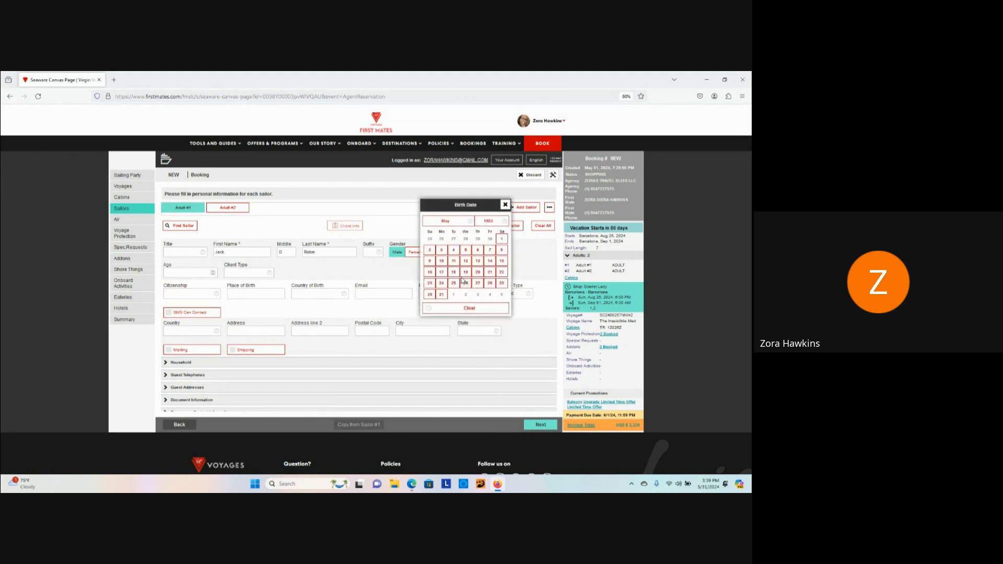
pyautogui.click(442, 251)
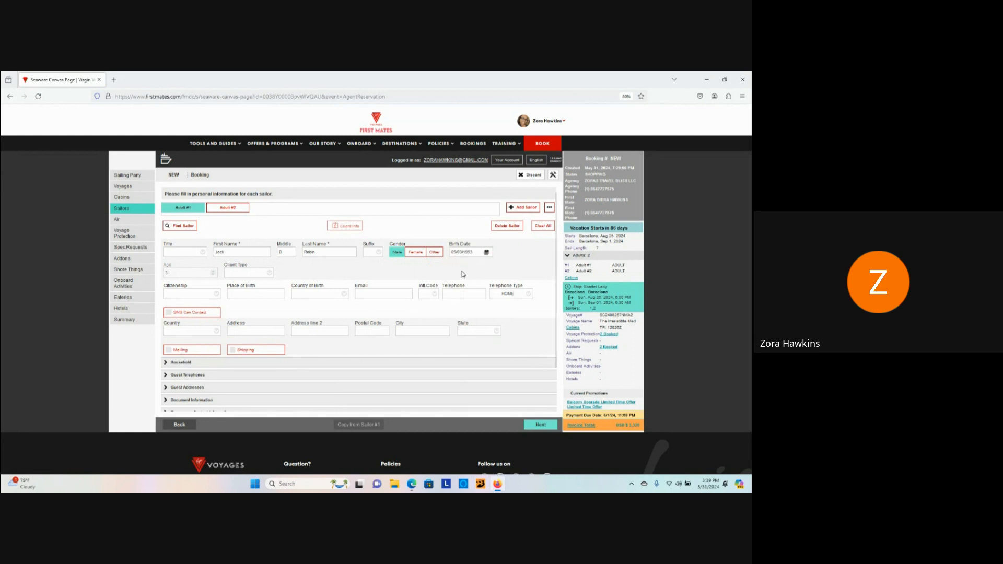
# Step: Set client type to REGULAR and citizenship to United States
pyautogui.click(255, 273)
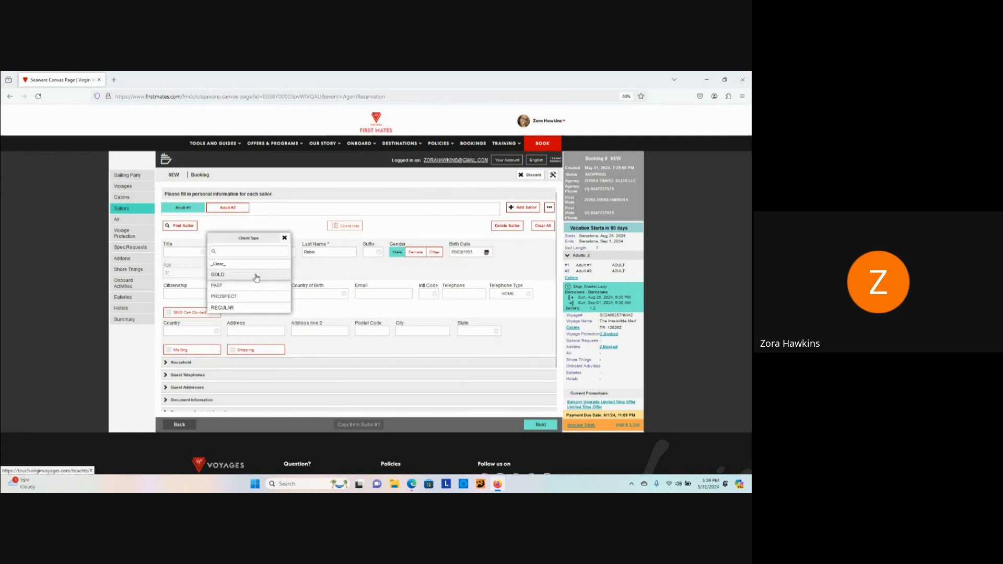
pyautogui.click(255, 309)
pyautogui.click(211, 294)
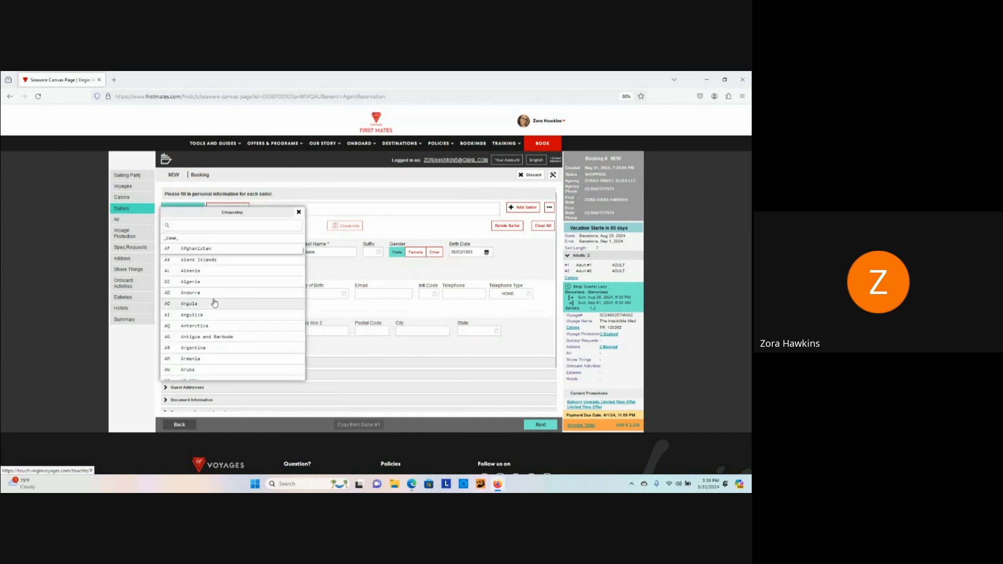
pyautogui.write('u')
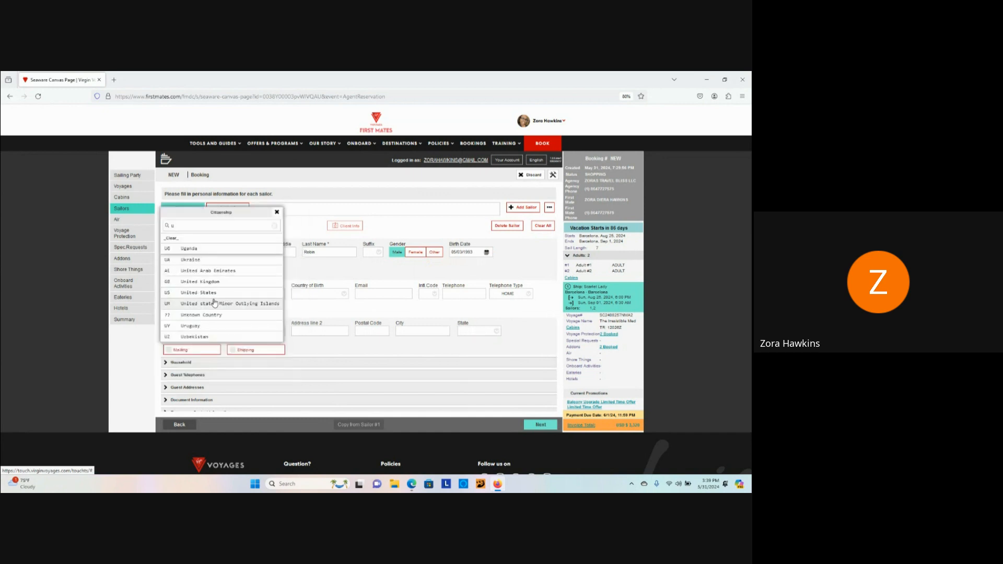
pyautogui.write('n')
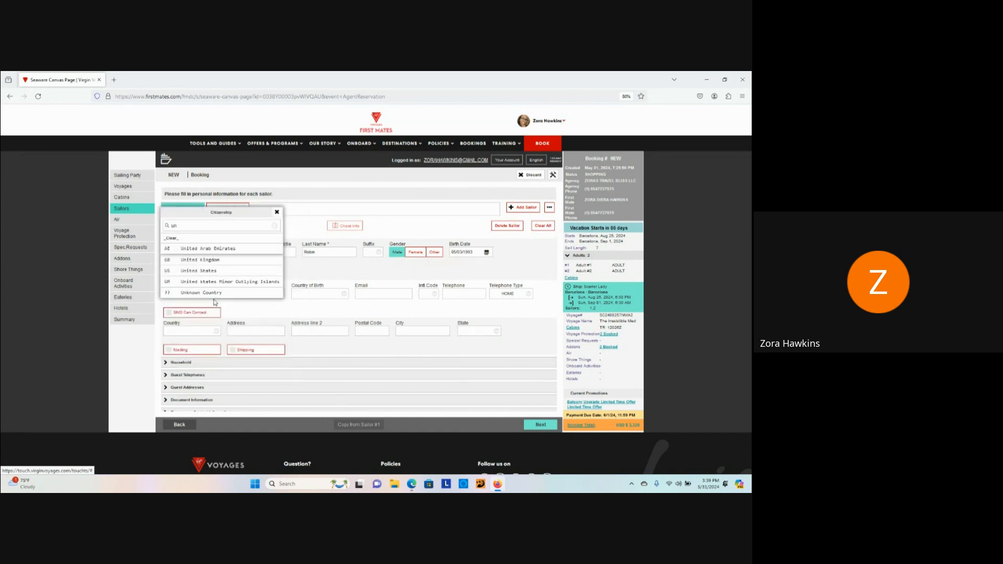
pyautogui.click(209, 272)
# Step: Expand the Household section and save Adult #1, moving on to Adult #2
pyautogui.click(247, 295)
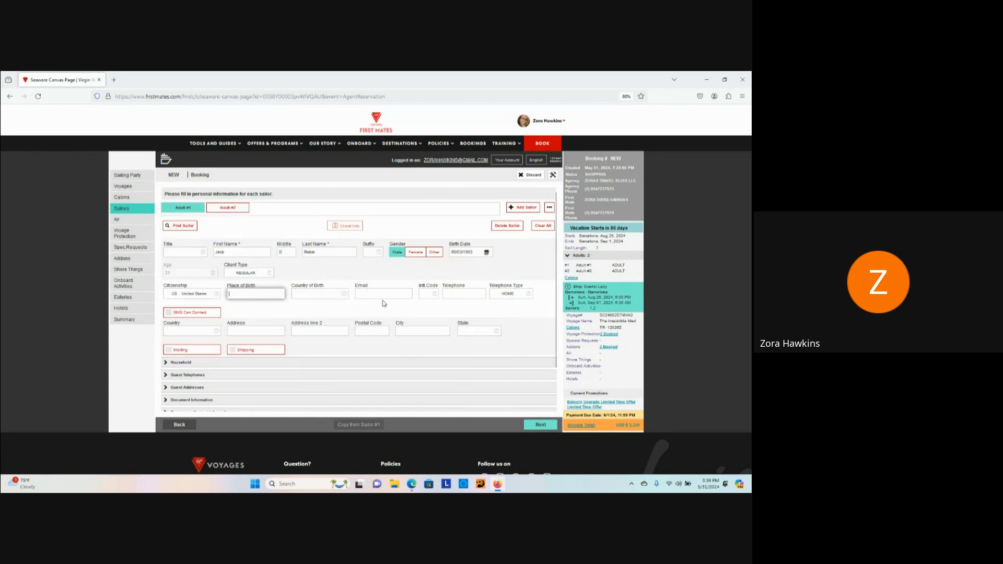
pyautogui.scroll(-1, 313, 326)
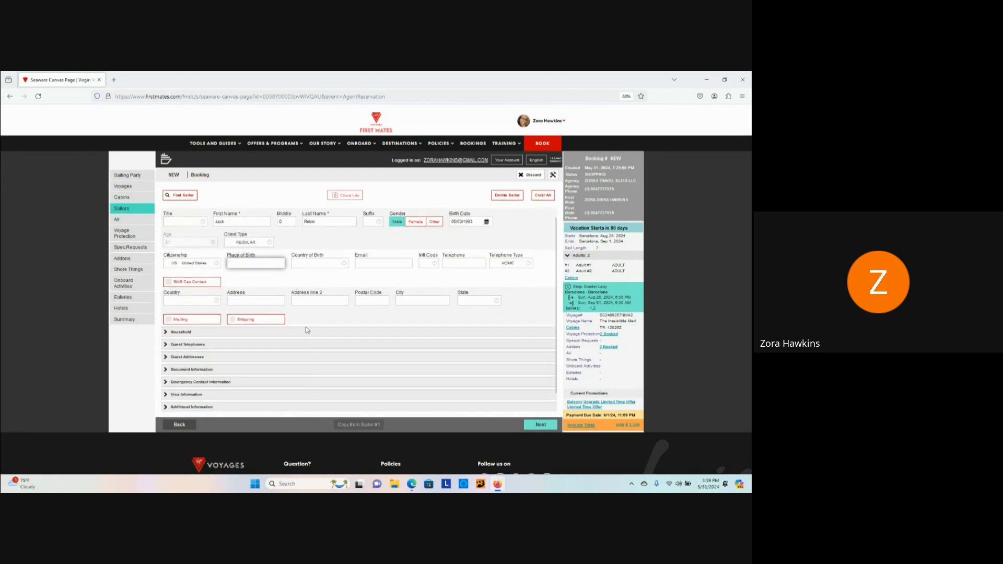
pyautogui.scroll(-1, 236, 334)
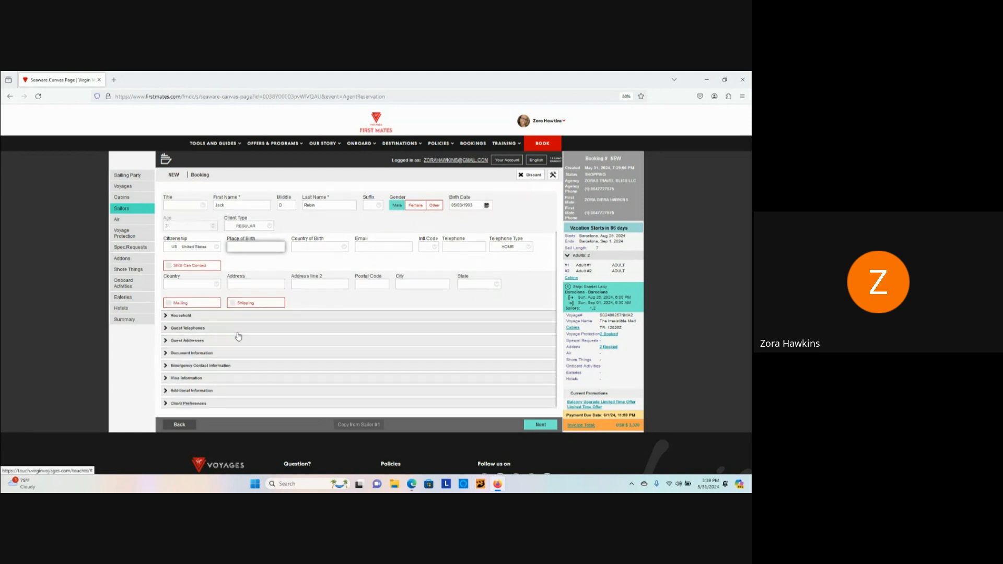
pyautogui.click(199, 317)
pyautogui.scroll(-2, 222, 332)
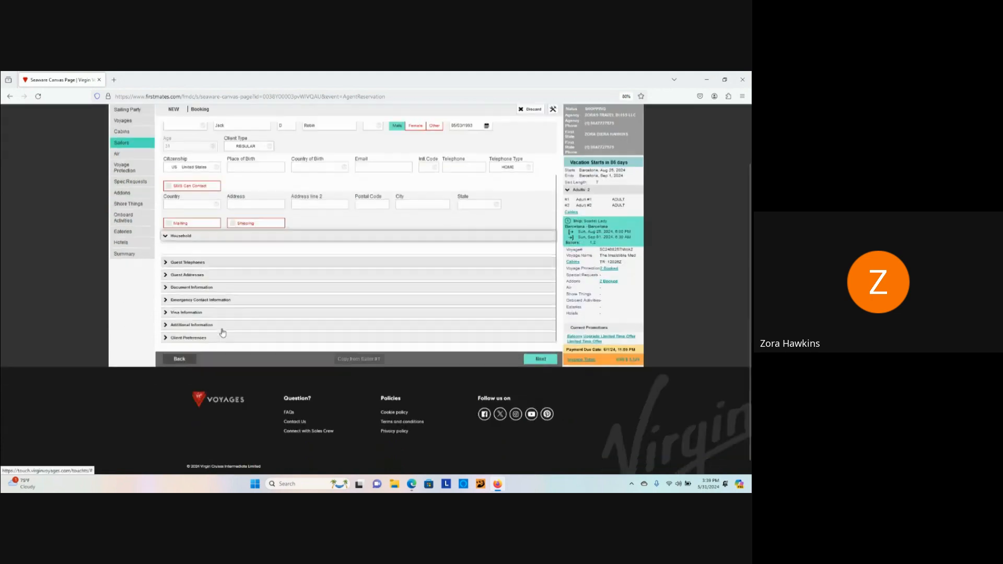
pyautogui.scroll(2, 340, 353)
pyautogui.click(540, 426)
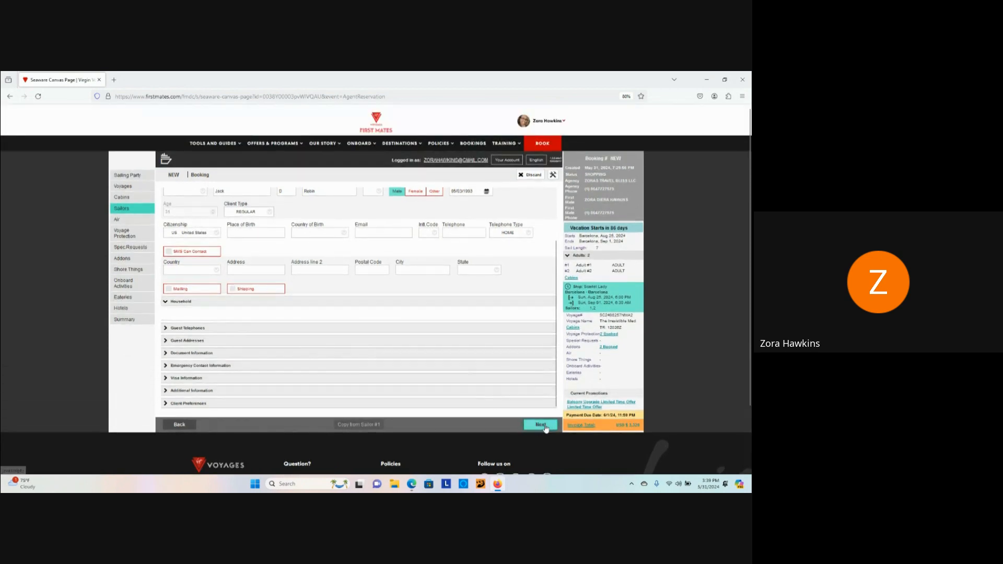
pyautogui.scroll(2, 428, 340)
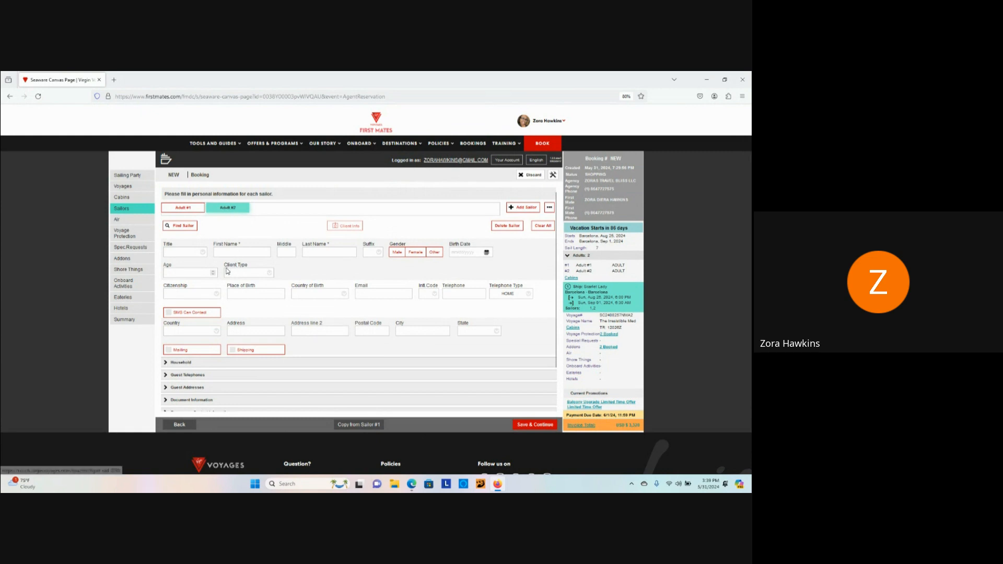
# Step: Expand the Household section on Adult #2's sailor form
pyautogui.scroll(-1, 222, 249)
pyautogui.click(180, 319)
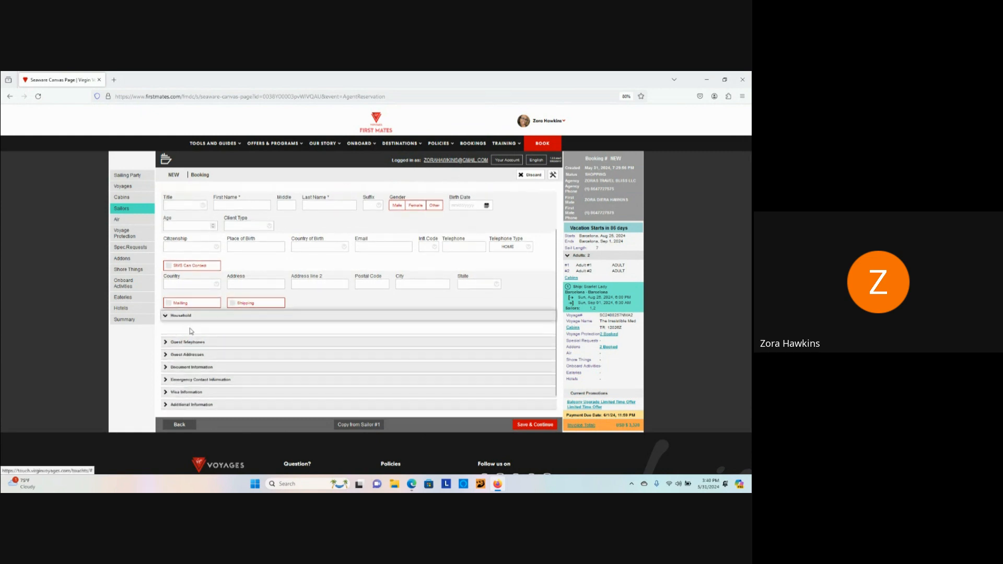
pyautogui.scroll(1, 167, 253)
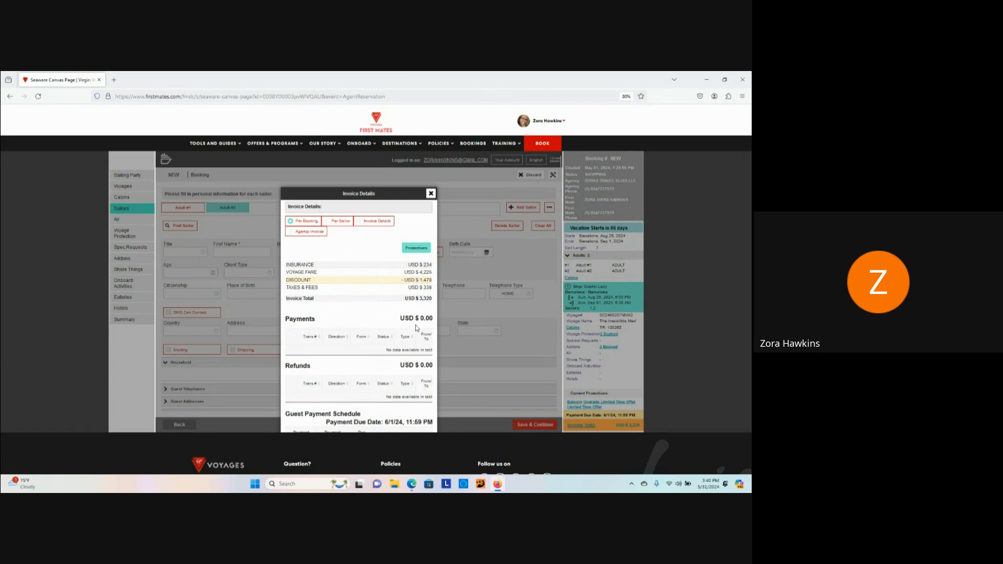
# Step: Scroll down the Invoice Details to review the Guest Payment Schedule
pyautogui.scroll(-2, 397, 326)
pyautogui.scroll(-1, 393, 322)
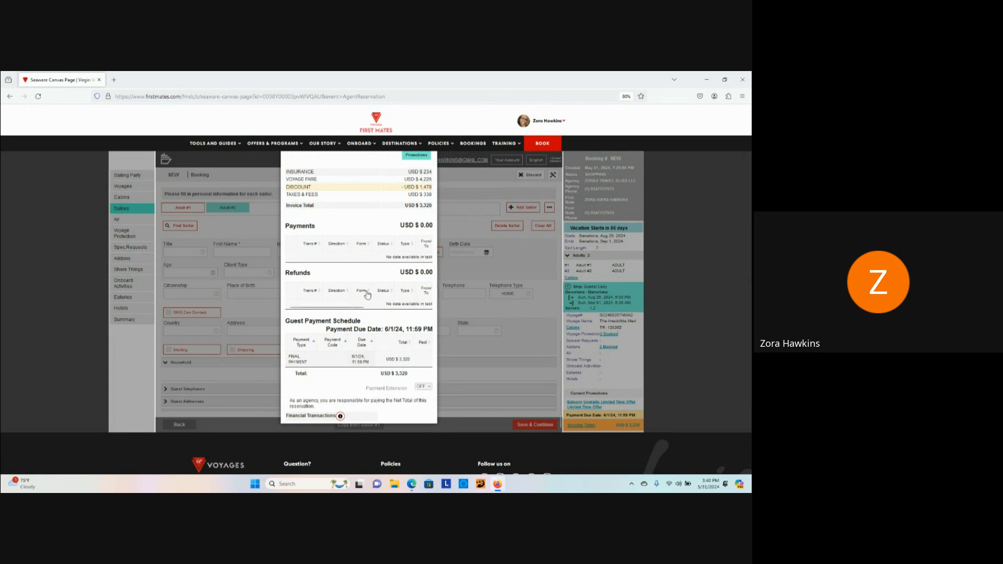
pyautogui.scroll(-1, 334, 380)
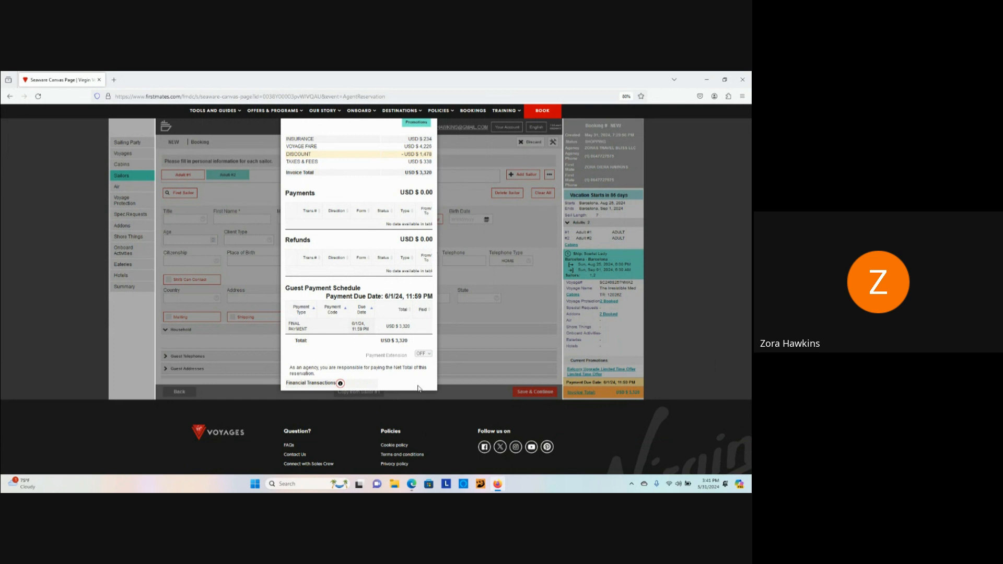
pyautogui.scroll(3, 412, 306)
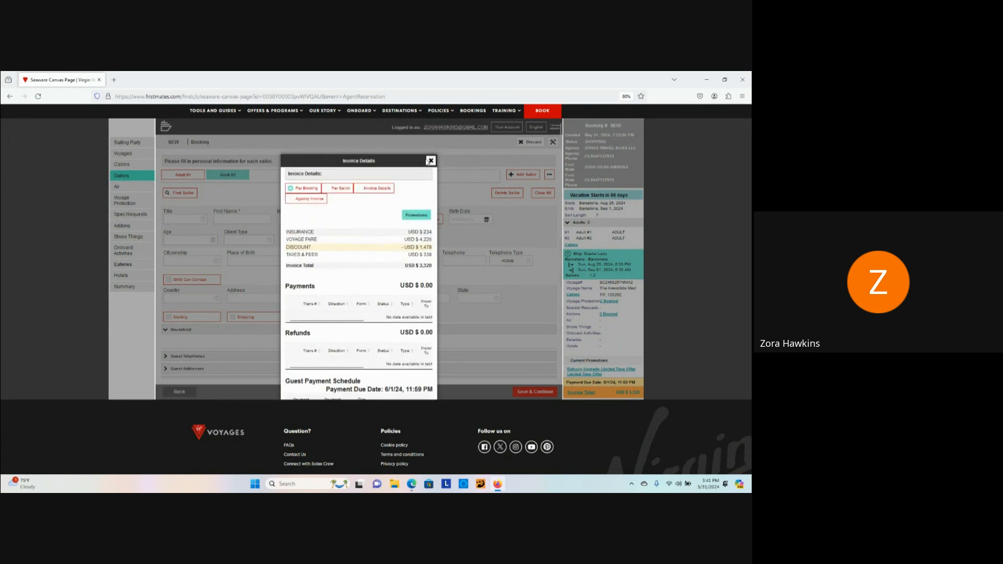
# Step: Close the Invoice Details window to return to Adult #2's blank personal-information form
pyautogui.click(430, 161)
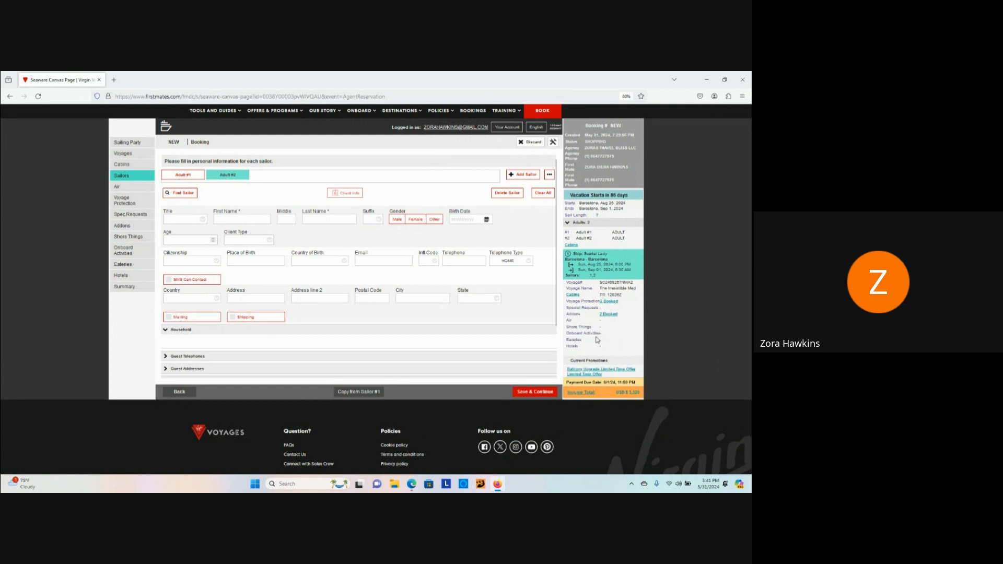
pyautogui.scroll(-2, 595, 341)
pyautogui.scroll(3, 592, 339)
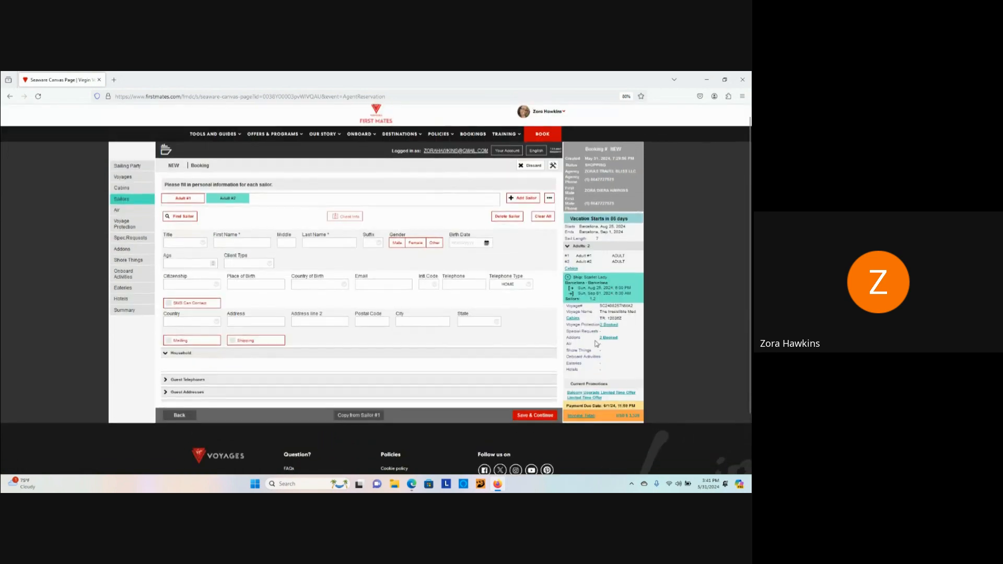